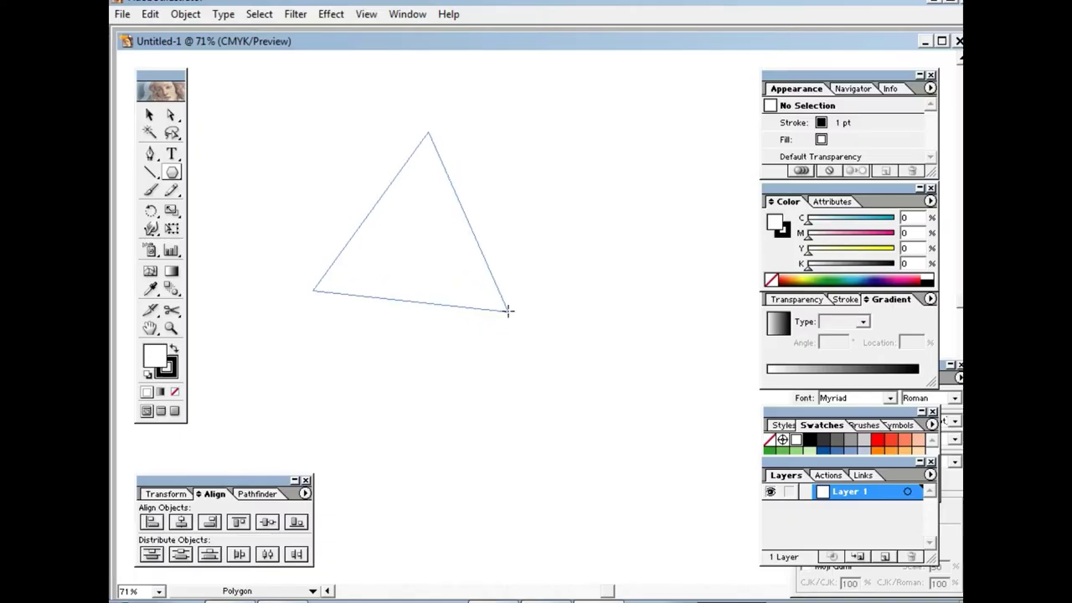
- Draw a triangle, narrow it from its right side and tilt it about its centre
{"action": "left_click_drag", "start_coordinate": [507, 309], "coordinate": [509, 301]}
{"action": "key", "text": "v"}
{"action": "left_click_drag", "start_coordinate": [514, 217], "coordinate": [461, 226]}
{"action": "mouse_move", "coordinate": [474, 110]}
{"action": "left_mouse_down"}
{"action": "mouse_move", "coordinate": [497, 296]}
{"action": "mouse_move", "coordinate": [455, 352]}
{"action": "left_mouse_up"}
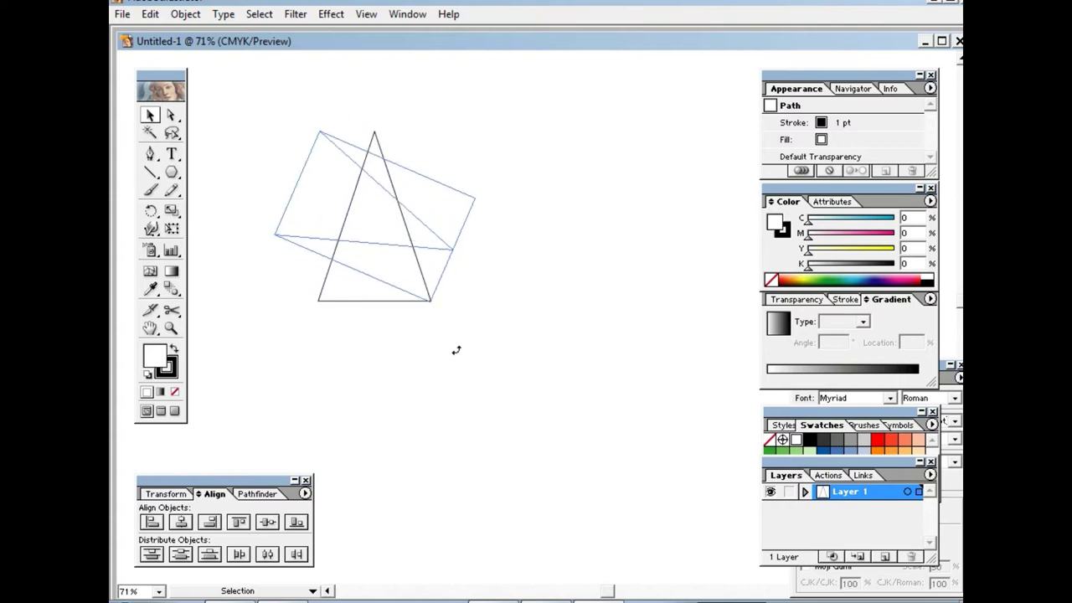
- Make a rotated copy of the triangle around its bottom-right corner
{"action": "left_click", "coordinate": [151, 214]}
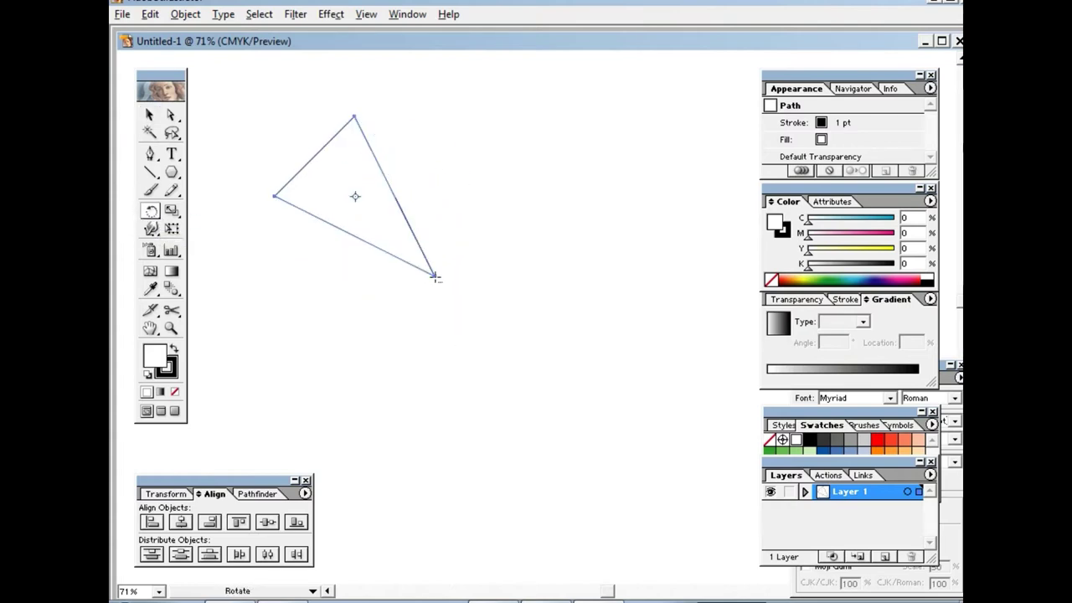
{"action": "left_click", "coordinate": [435, 276], "text": "alt"}
{"action": "type", "text": "360/3"}
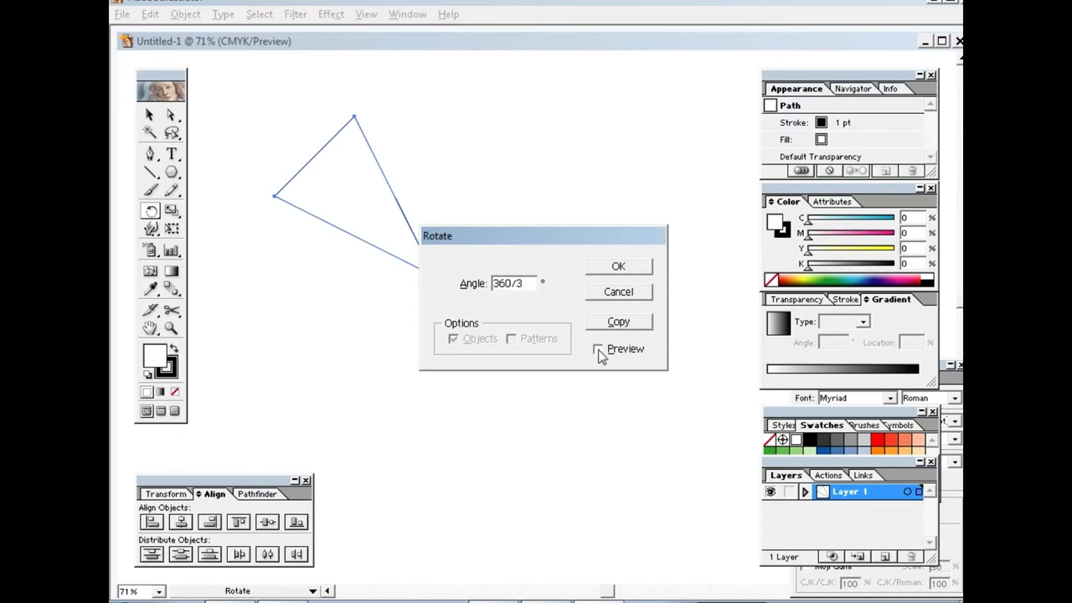
{"action": "left_click", "coordinate": [598, 349]}
{"action": "left_click", "coordinate": [619, 322]}
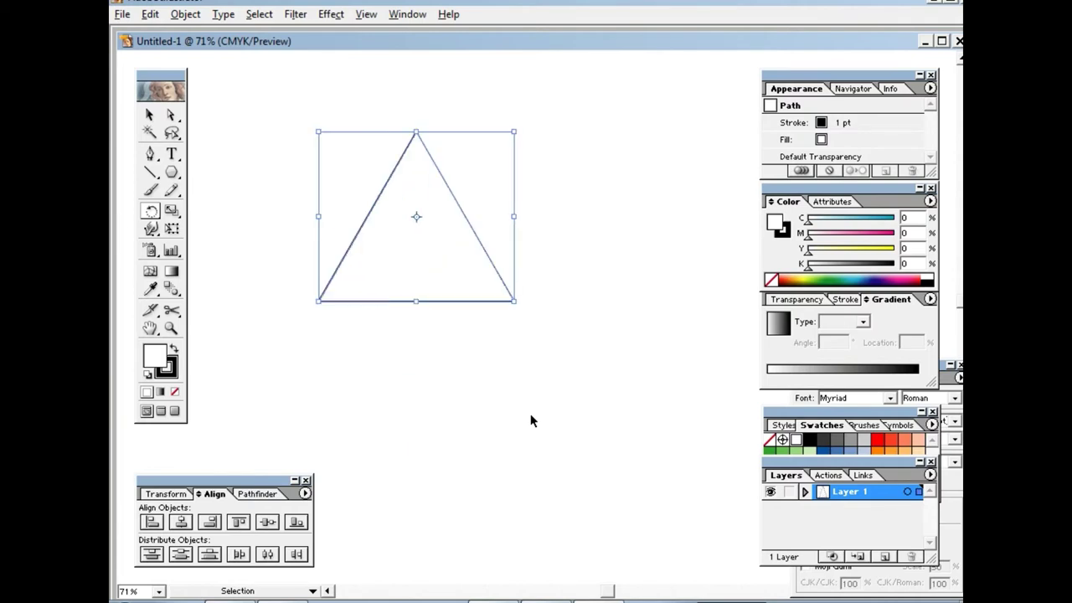
- Draw a new triangle, narrow it into a blade, move it down-right and tilt it clockwise
{"action": "left_click_drag", "start_coordinate": [171, 176], "coordinate": [256, 175]}
{"action": "left_click_drag", "start_coordinate": [414, 211], "coordinate": [491, 335]}
{"action": "key", "text": "v"}
{"action": "left_click_drag", "start_coordinate": [544, 172], "coordinate": [408, 173]}
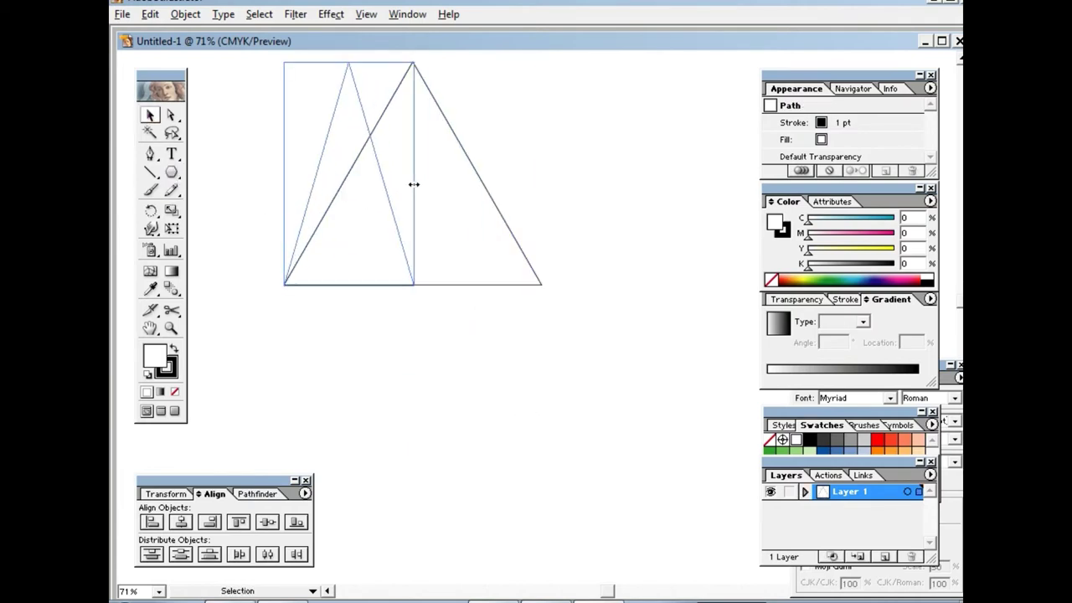
{"action": "left_click_drag", "start_coordinate": [345, 155], "coordinate": [433, 315]}
{"action": "left_click_drag", "start_coordinate": [498, 215], "coordinate": [542, 411]}
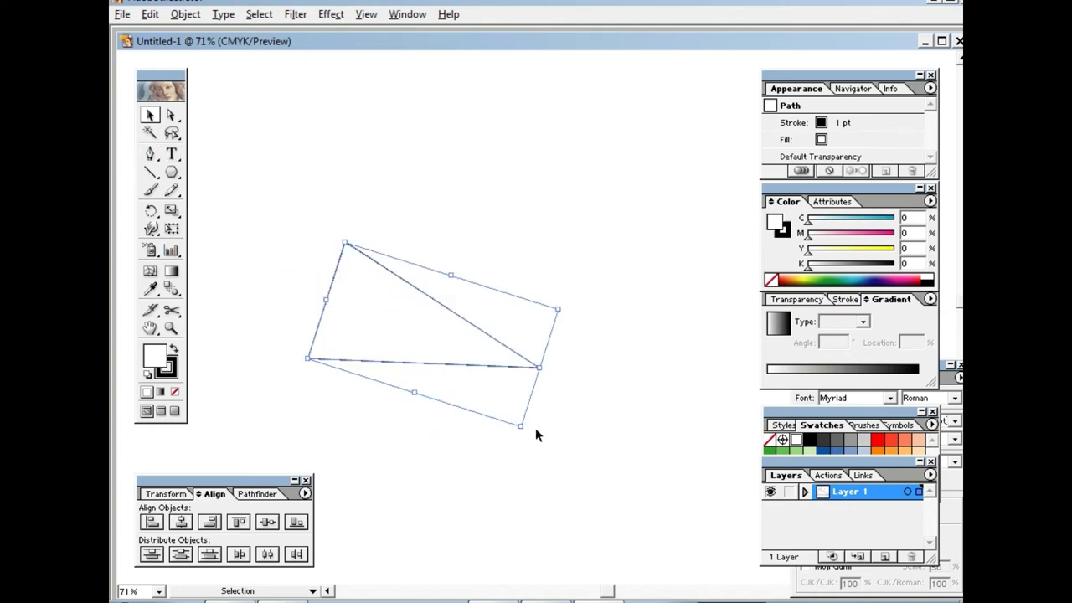
{"action": "left_click_drag", "start_coordinate": [531, 431], "coordinate": [501, 453]}
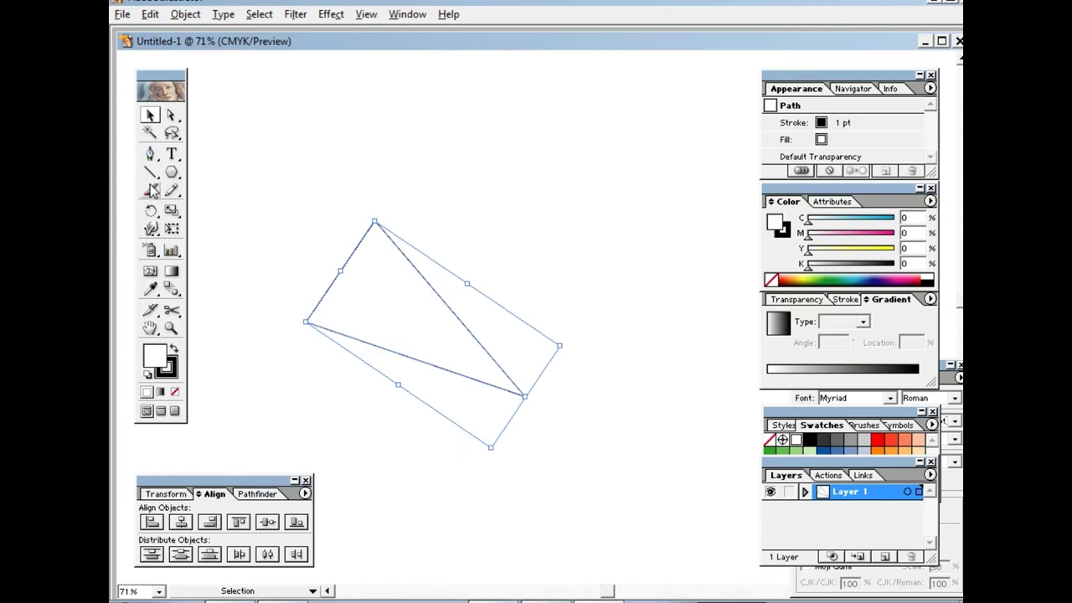
- Copy the blade 120° around its bottom-right corner, then repeat with Ctrl+D for a third blade
{"action": "double_click", "coordinate": [151, 210]}
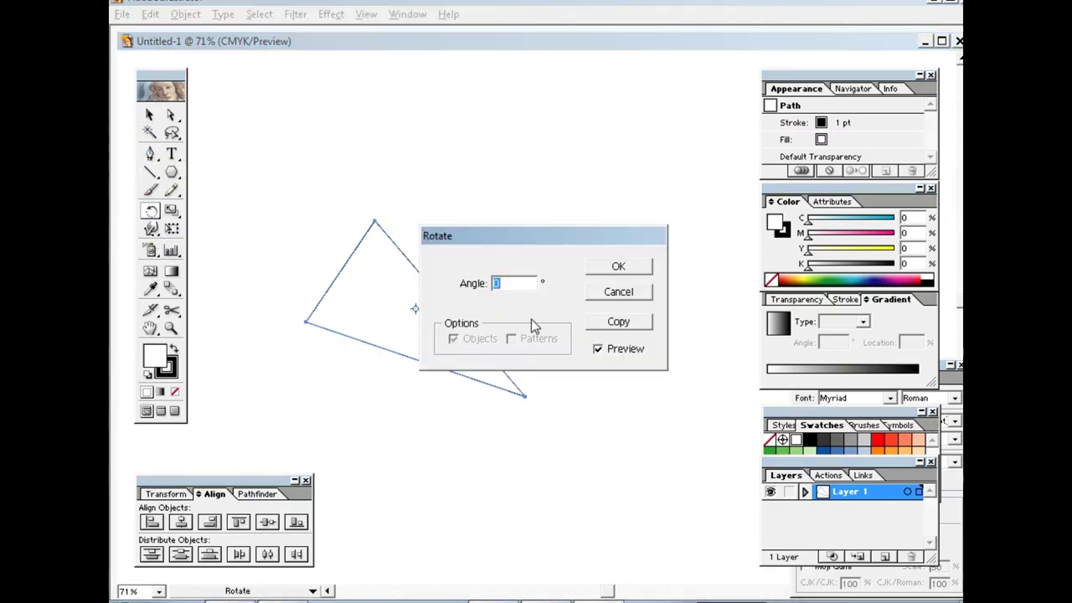
{"action": "left_click", "coordinate": [610, 292]}
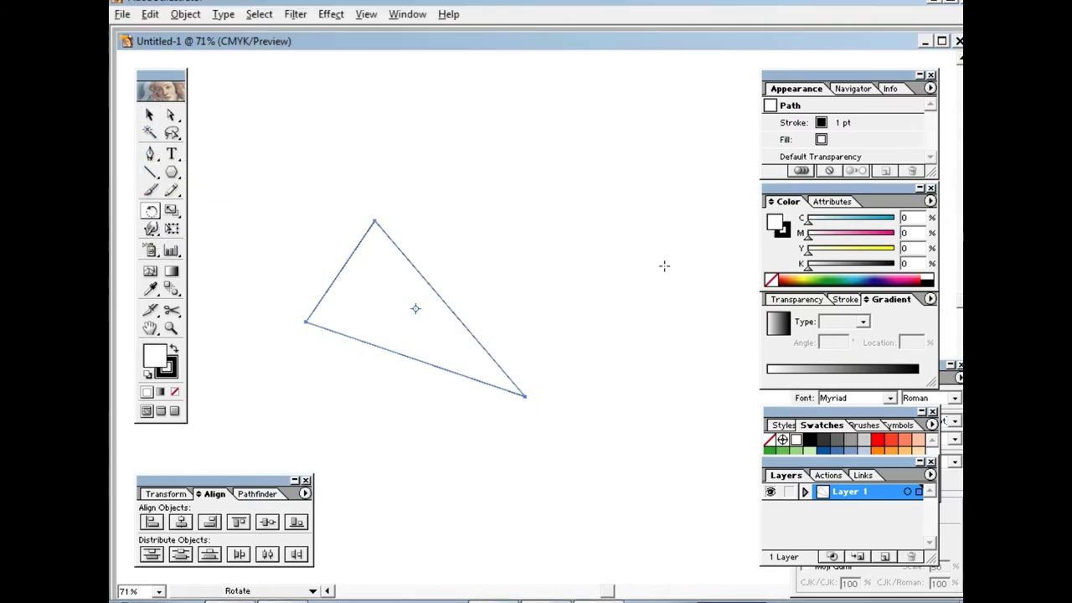
{"action": "left_click", "coordinate": [526, 393], "text": "alt"}
{"action": "left_click", "coordinate": [616, 293]}
{"action": "left_click", "coordinate": [526, 397], "text": "alt"}
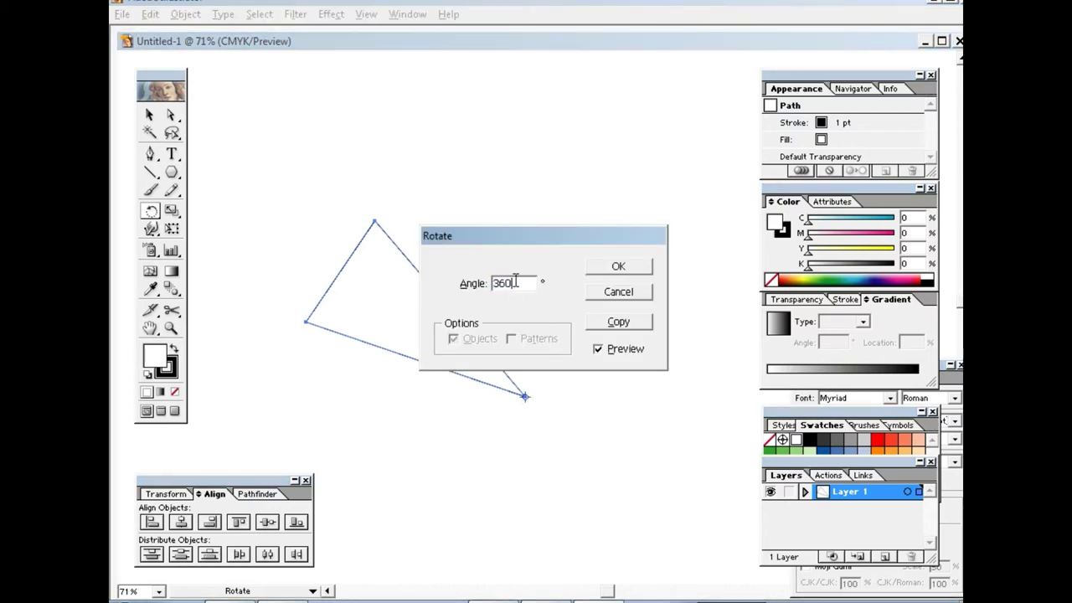
{"action": "left_click", "coordinate": [619, 322]}
{"action": "key", "text": "ctrl+d"}
- Select all three blades and scale them down proportionally
{"action": "key", "text": "v"}
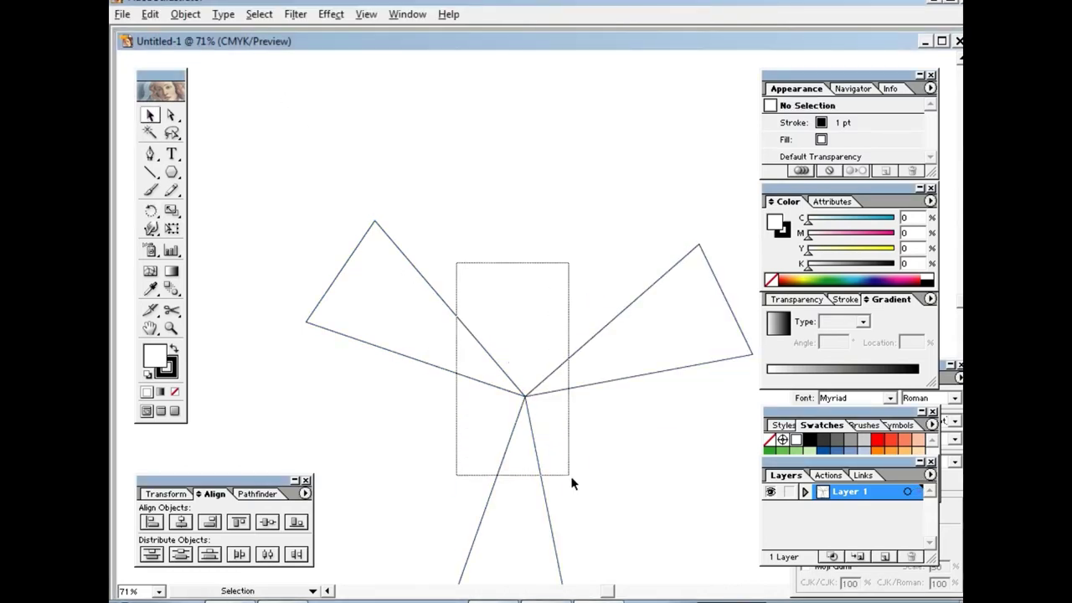
{"action": "left_click_drag", "start_coordinate": [455, 263], "coordinate": [570, 476]}
{"action": "left_click_drag", "start_coordinate": [709, 80], "coordinate": [610, 168]}
{"action": "left_click", "coordinate": [191, 212]}
{"action": "left_click", "coordinate": [173, 172]}
- Draw a circle around the three blades and thicken its stroke to 20 pt
{"action": "mouse_move", "coordinate": [362, 149]}
{"action": "left_mouse_down"}
{"action": "mouse_move", "coordinate": [600, 402]}
{"action": "mouse_move", "coordinate": [572, 353]}
{"action": "left_mouse_up"}
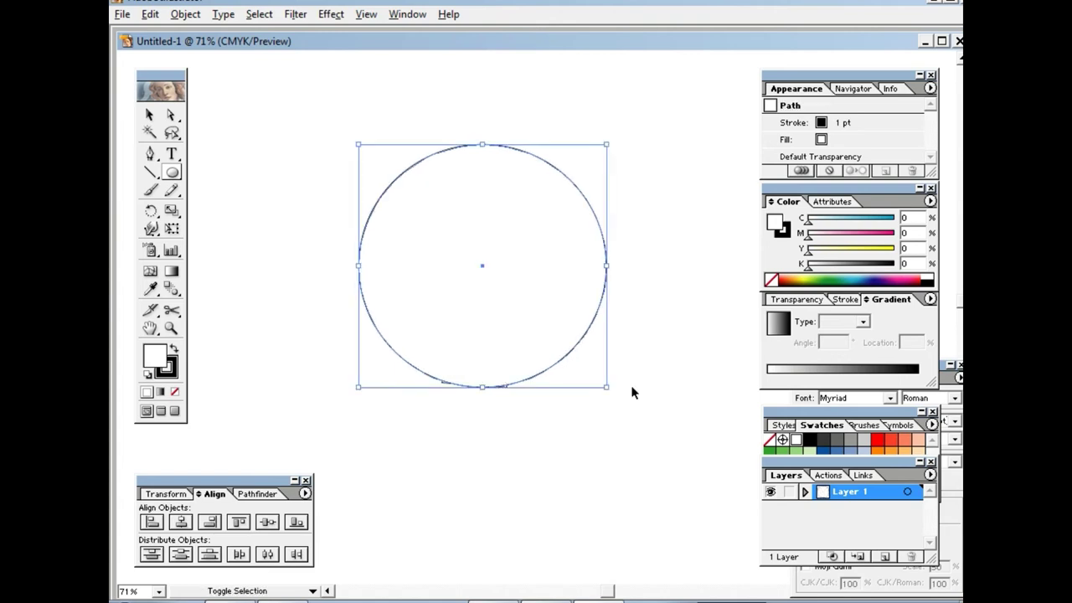
{"action": "key", "text": "v"}
{"action": "left_click", "coordinate": [563, 102]}
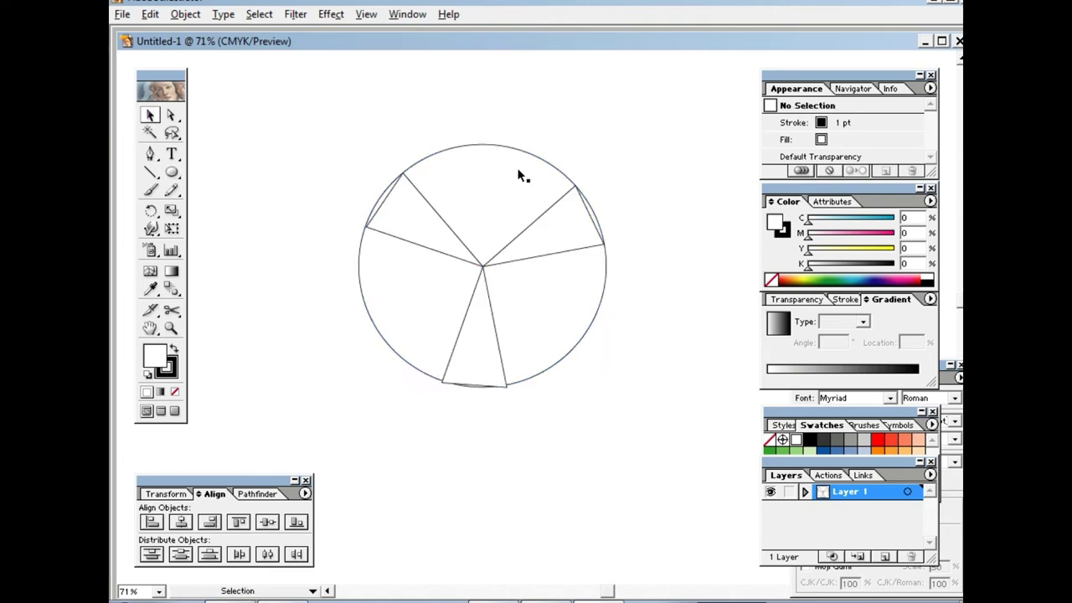
{"action": "left_click", "coordinate": [492, 145]}
{"action": "left_click", "coordinate": [852, 299]}
{"action": "left_click", "coordinate": [816, 316]}
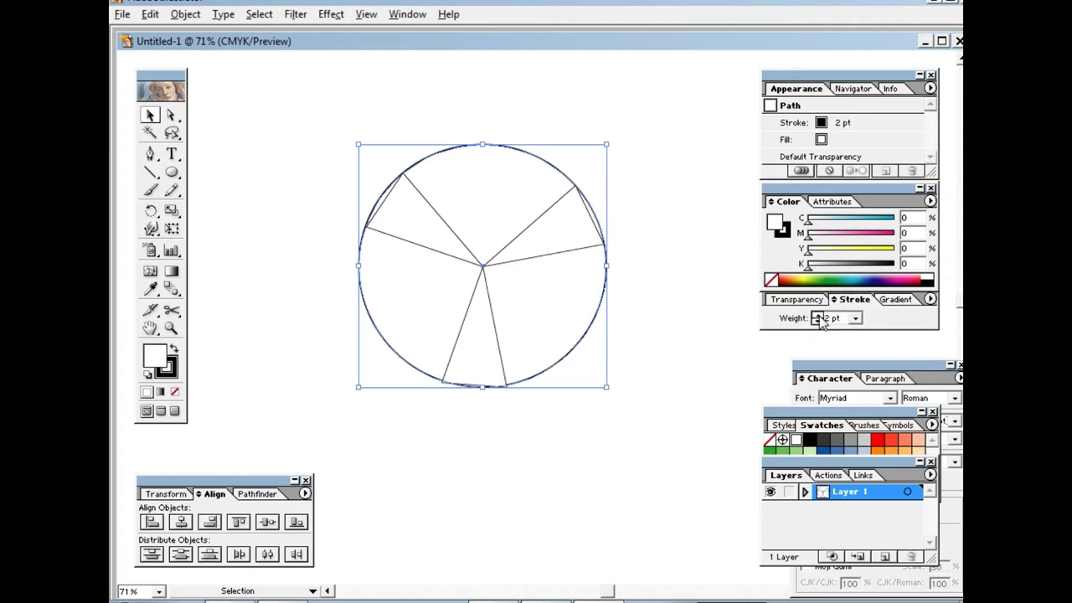
{"action": "left_click", "coordinate": [816, 316]}
- Select the upper-right blade and rotate it slightly
{"action": "left_click", "coordinate": [707, 343]}
{"action": "left_click", "coordinate": [525, 213]}
{"action": "left_click_drag", "start_coordinate": [589, 206], "coordinate": [582, 220]}
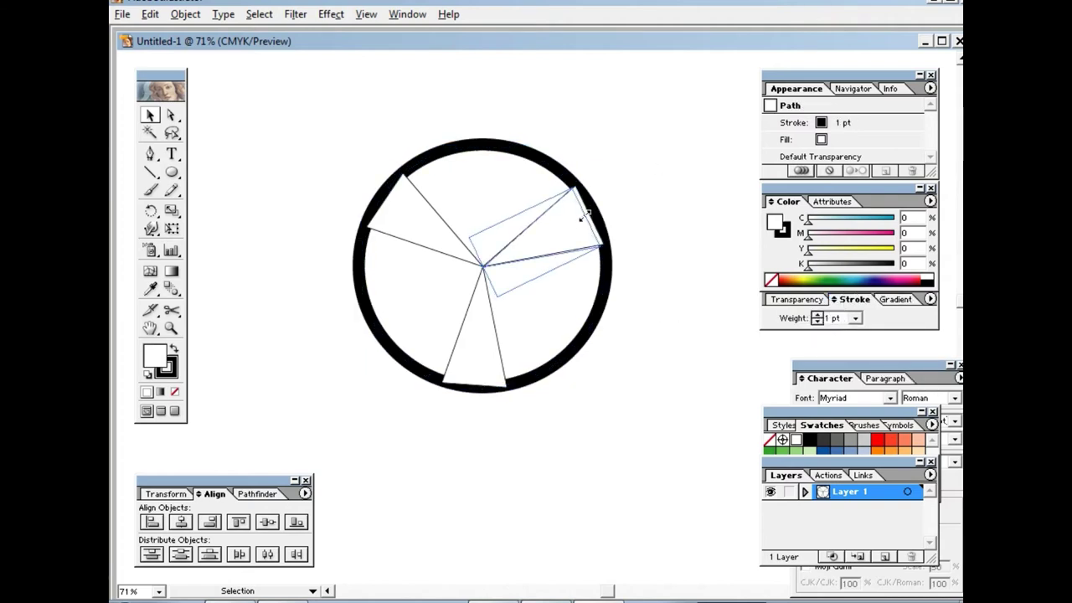
- Zoom in and add an anchor point on the upper-left blade's outer edge
{"action": "left_click", "coordinate": [171, 115]}
{"action": "key", "text": "ctrl+plus"}
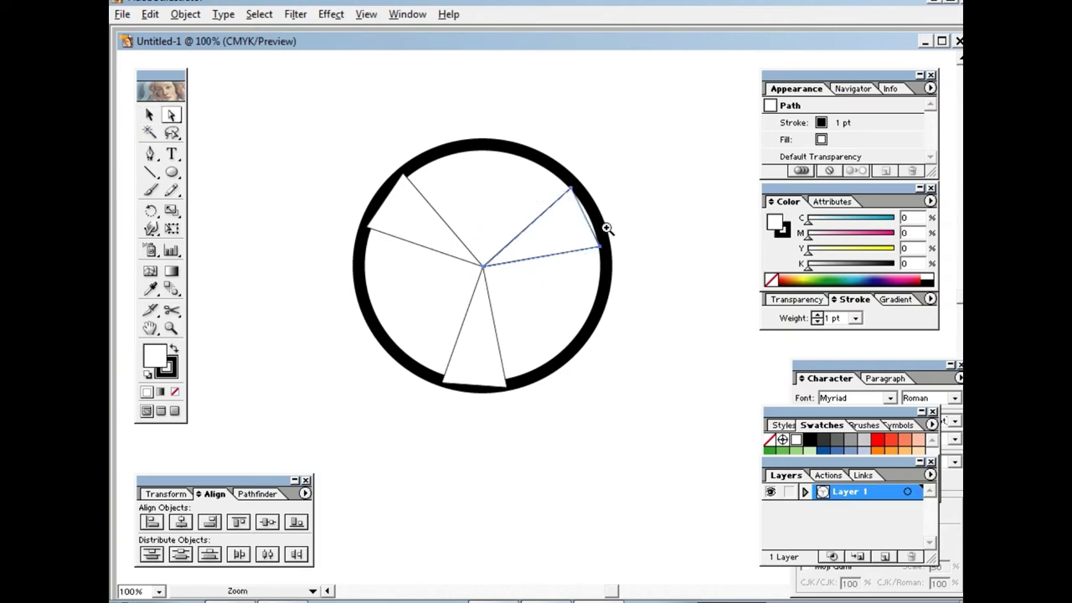
{"action": "key", "text": "ctrl+plus"}
{"action": "left_click_drag", "start_coordinate": [171, 115], "coordinate": [197, 117]}
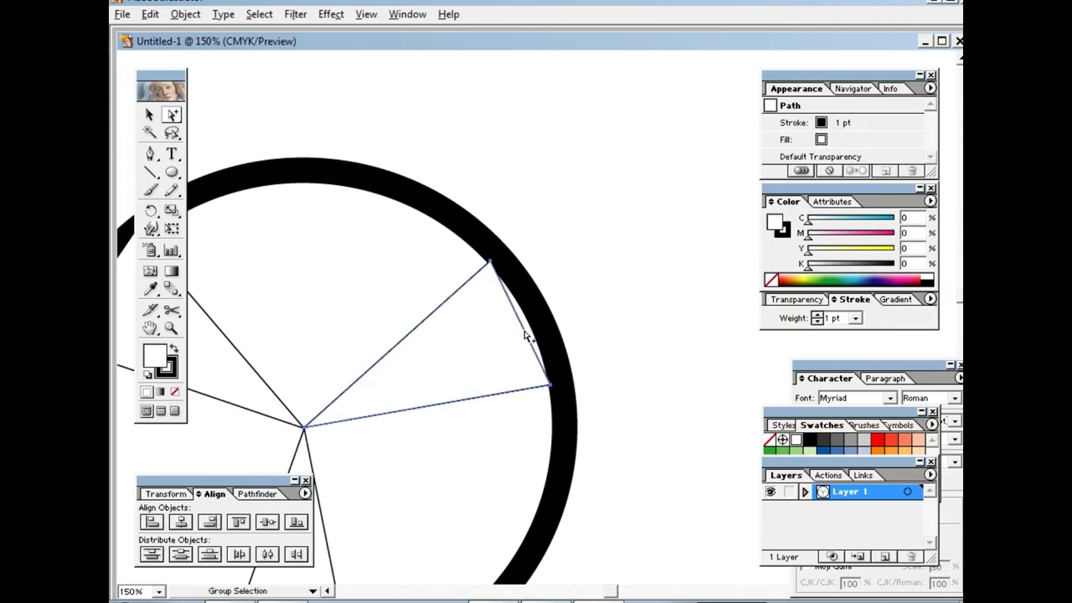
{"action": "left_click_drag", "start_coordinate": [150, 154], "coordinate": [172, 160]}
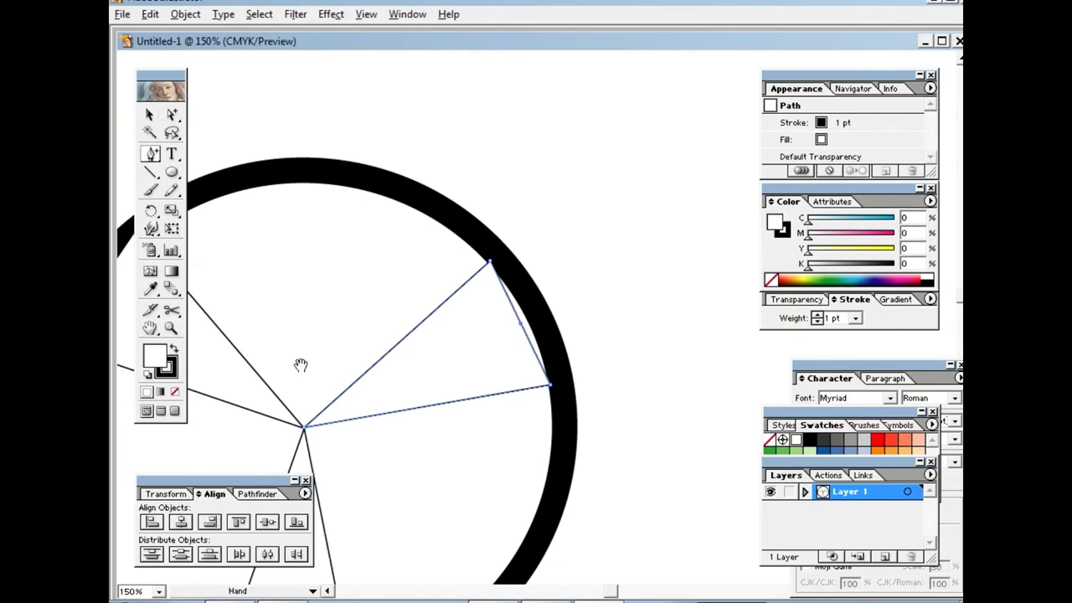
{"action": "left_click_drag", "start_coordinate": [94, 301], "coordinate": [378, 339]}
{"action": "left_click", "coordinate": [378, 336]}
- Select the bottom blade and pull its lower-left anchor inward
{"action": "left_click_drag", "start_coordinate": [549, 411], "coordinate": [530, 183]}
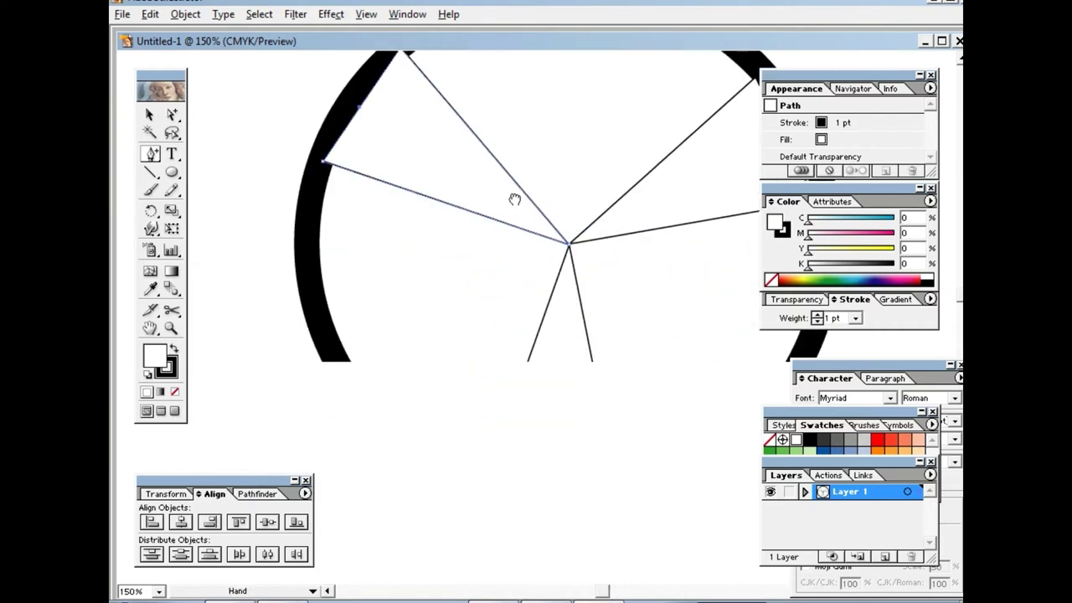
{"action": "left_click", "coordinate": [548, 502]}
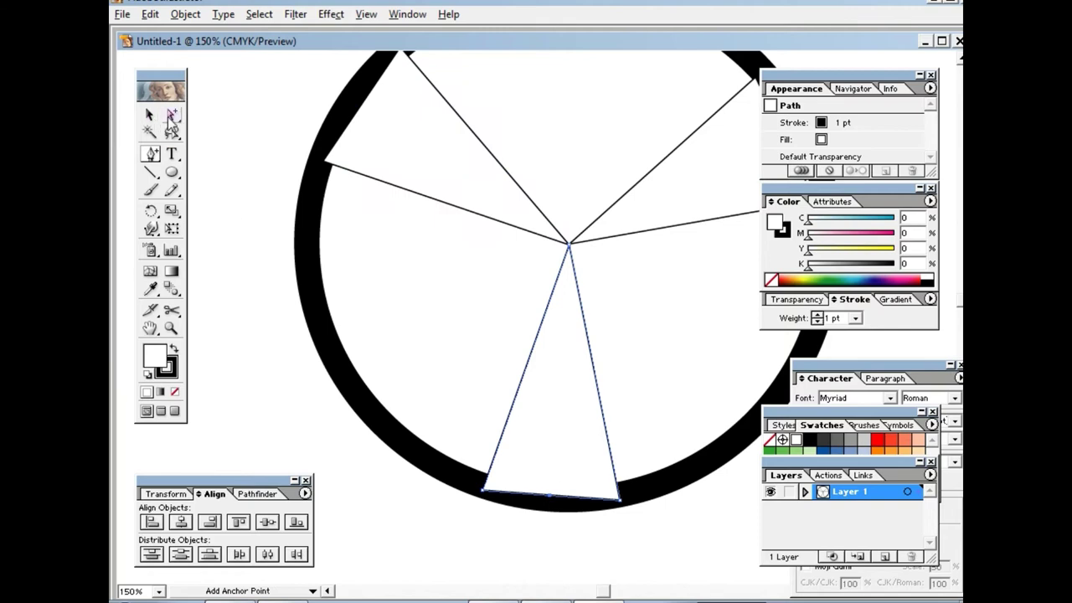
{"action": "left_click", "coordinate": [172, 115]}
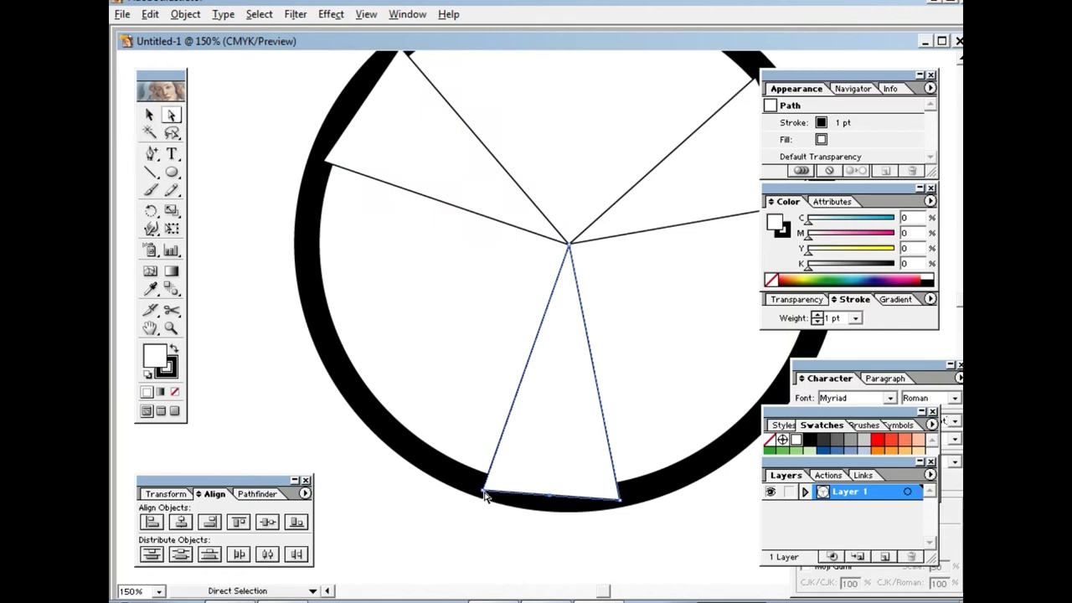
{"action": "left_click_drag", "start_coordinate": [484, 494], "coordinate": [486, 477]}
- Adjust the bottom blade's outer edge point so its base bends toward the ring
{"action": "left_click", "coordinate": [624, 505]}
{"action": "left_click", "coordinate": [622, 505]}
{"action": "left_click", "coordinate": [623, 505]}
{"action": "left_click_drag", "start_coordinate": [622, 505], "coordinate": [620, 505]}
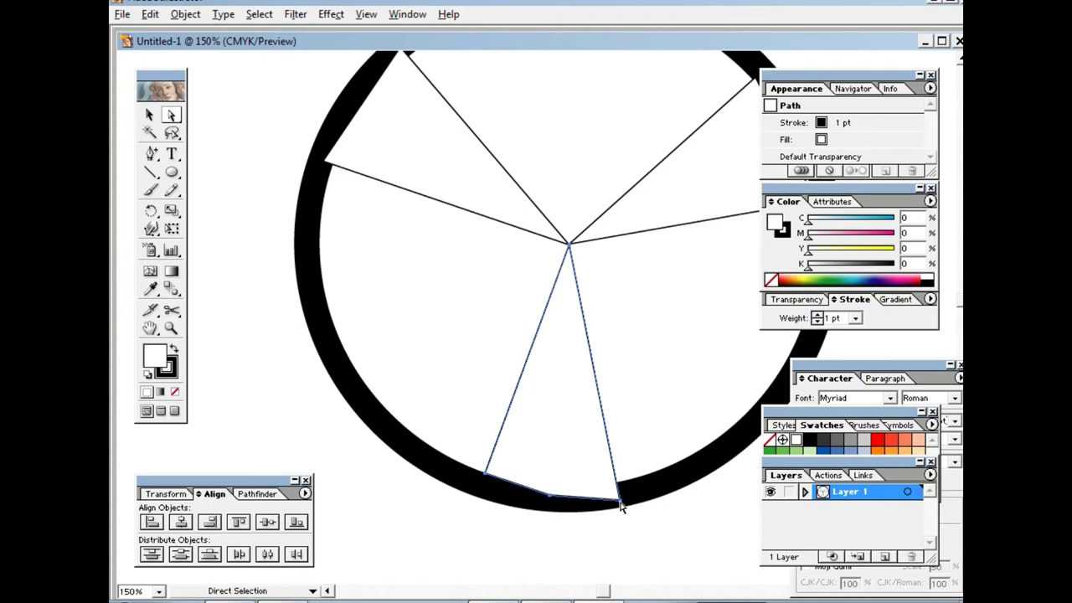
{"action": "left_click", "coordinate": [623, 505]}
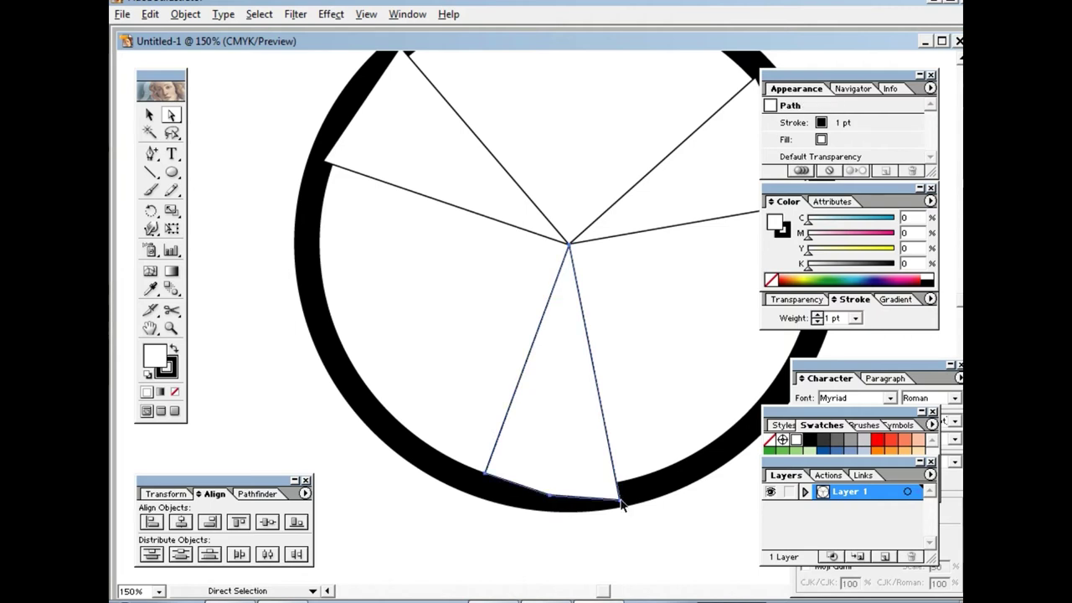
{"action": "left_click", "coordinate": [621, 514]}
- Zoom in on the wedge tip and pull the wedge's bottom-right corner up to the ring edge
{"action": "left_click", "coordinate": [624, 511]}
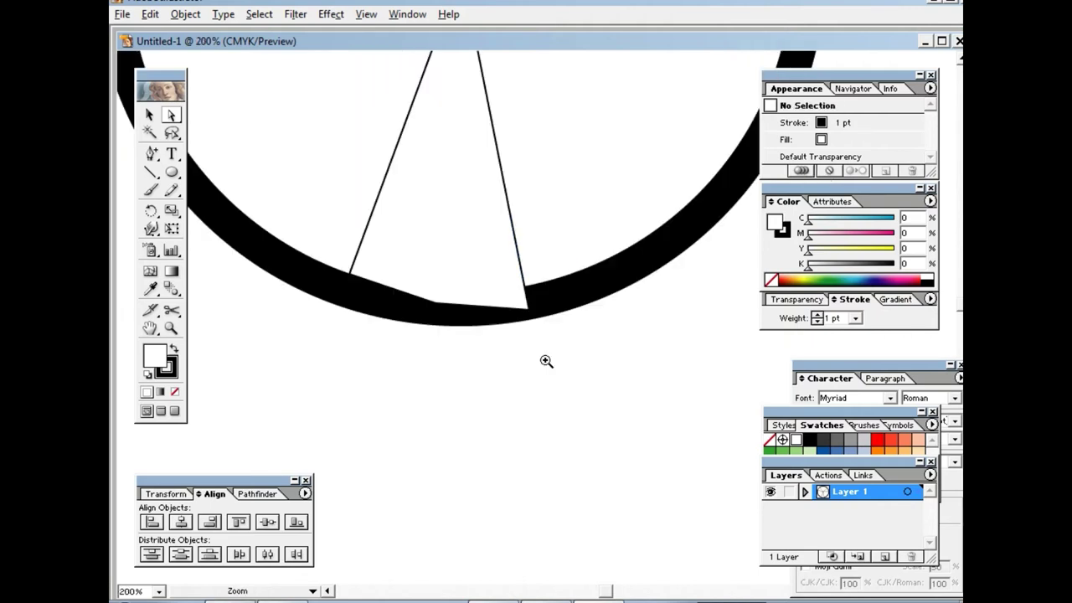
{"action": "left_click", "coordinate": [546, 362]}
{"action": "left_click", "coordinate": [495, 220]}
{"action": "left_click", "coordinate": [471, 319]}
{"action": "left_click", "coordinate": [657, 355]}
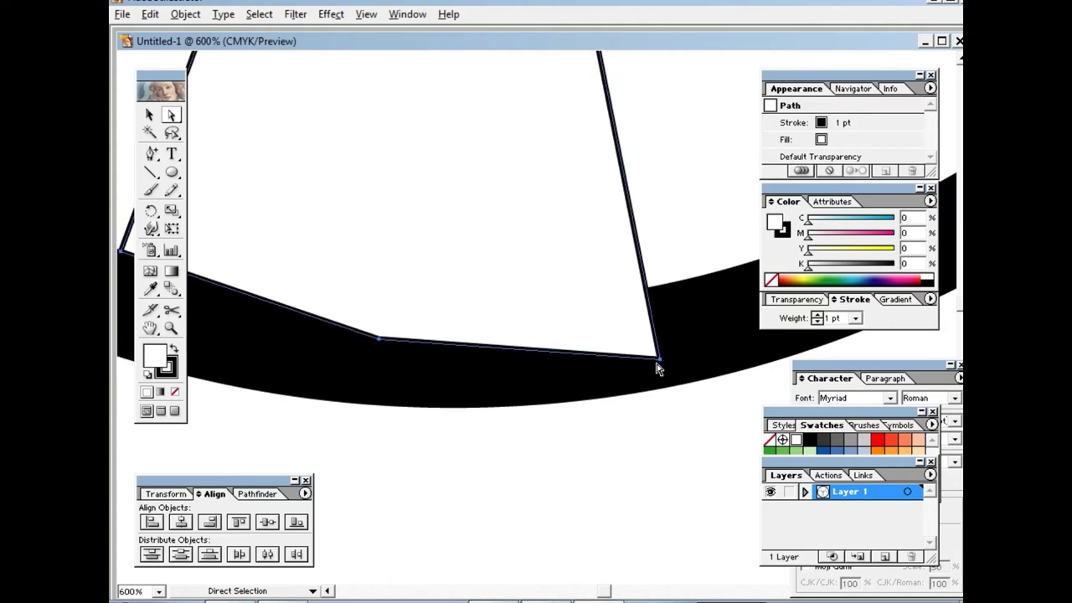
{"action": "left_click", "coordinate": [666, 429]}
{"action": "left_click_drag", "start_coordinate": [658, 357], "coordinate": [648, 287]}
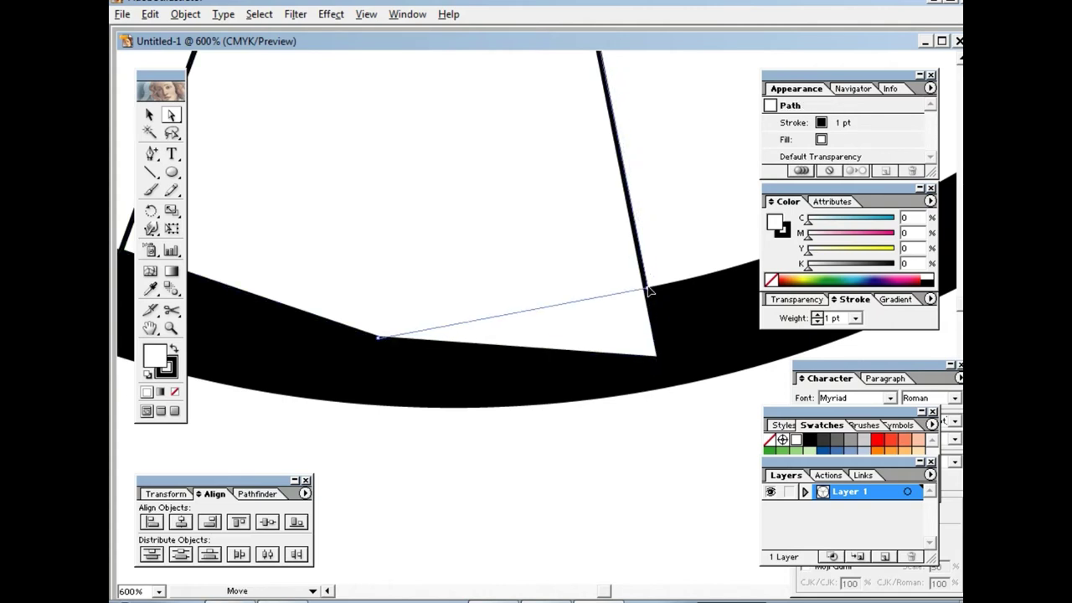
- Move the wedge's bottom point and inner corner points onto the ring's inner edge
{"action": "left_click", "coordinate": [378, 338]}
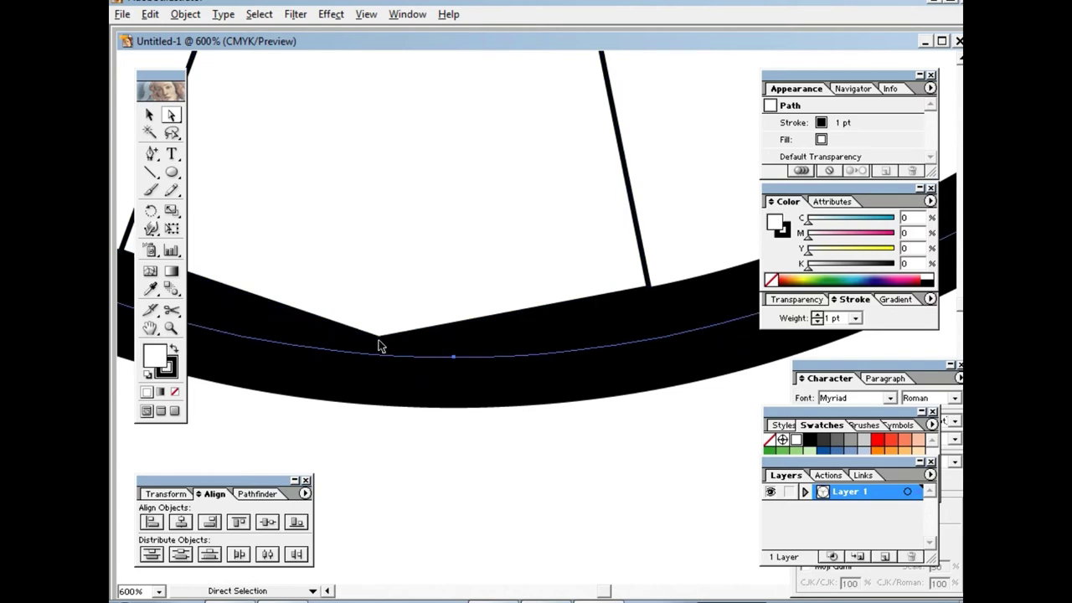
{"action": "left_click", "coordinate": [388, 413]}
{"action": "left_click", "coordinate": [381, 342]}
{"action": "key", "text": "ctrl+shift+a"}
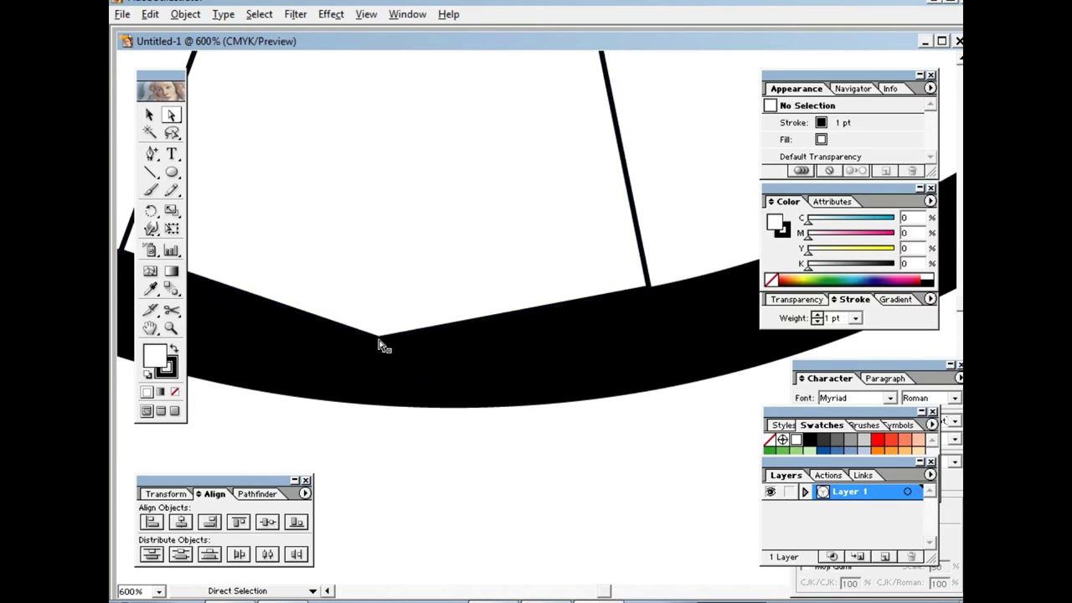
{"action": "left_click_drag", "start_coordinate": [378, 340], "coordinate": [385, 305]}
{"action": "mouse_move", "coordinate": [441, 375]}
{"action": "left_mouse_down"}
{"action": "mouse_move", "coordinate": [500, 413]}
{"action": "mouse_move", "coordinate": [505, 268]}
{"action": "mouse_move", "coordinate": [526, 227]}
{"action": "mouse_move", "coordinate": [563, 347]}
{"action": "mouse_move", "coordinate": [454, 403]}
{"action": "left_mouse_up"}
{"action": "left_click_drag", "start_coordinate": [639, 103], "coordinate": [659, 147]}
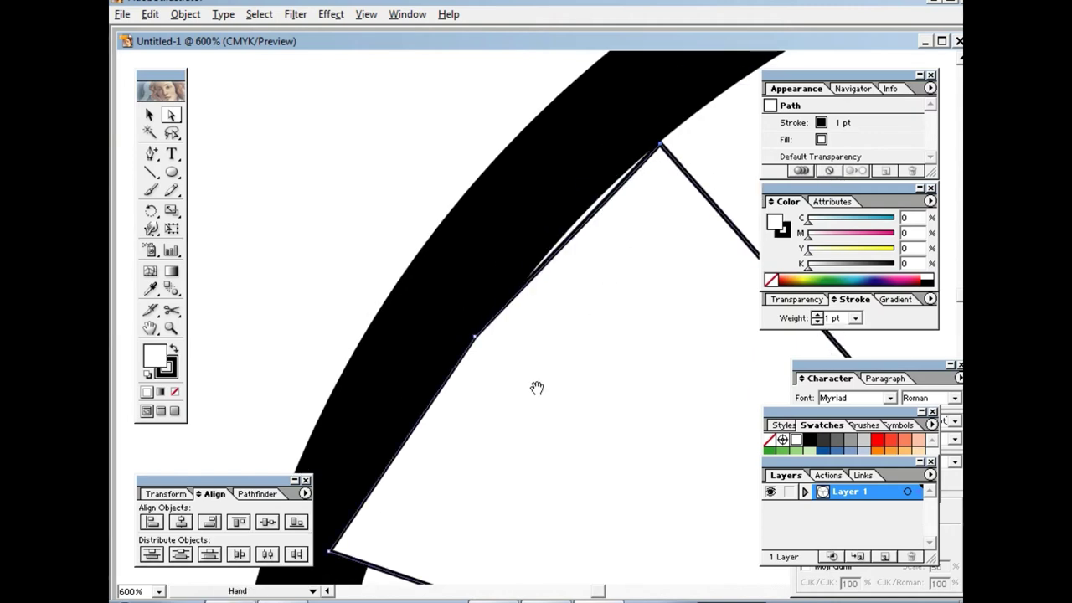
{"action": "left_click_drag", "start_coordinate": [537, 388], "coordinate": [576, 206]}
{"action": "left_click_drag", "start_coordinate": [369, 371], "coordinate": [407, 387]}
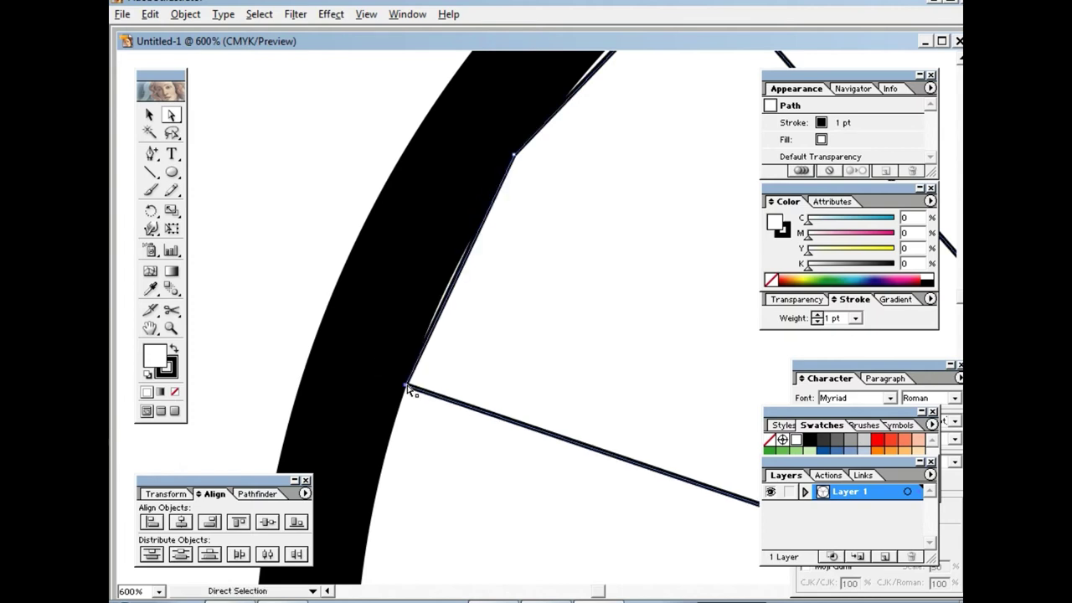
{"action": "mouse_move", "coordinate": [553, 245]}
{"action": "left_mouse_down"}
{"action": "mouse_move", "coordinate": [372, 323]}
{"action": "mouse_move", "coordinate": [340, 279]}
{"action": "mouse_move", "coordinate": [601, 263]}
{"action": "mouse_move", "coordinate": [425, 325]}
{"action": "left_mouse_up"}
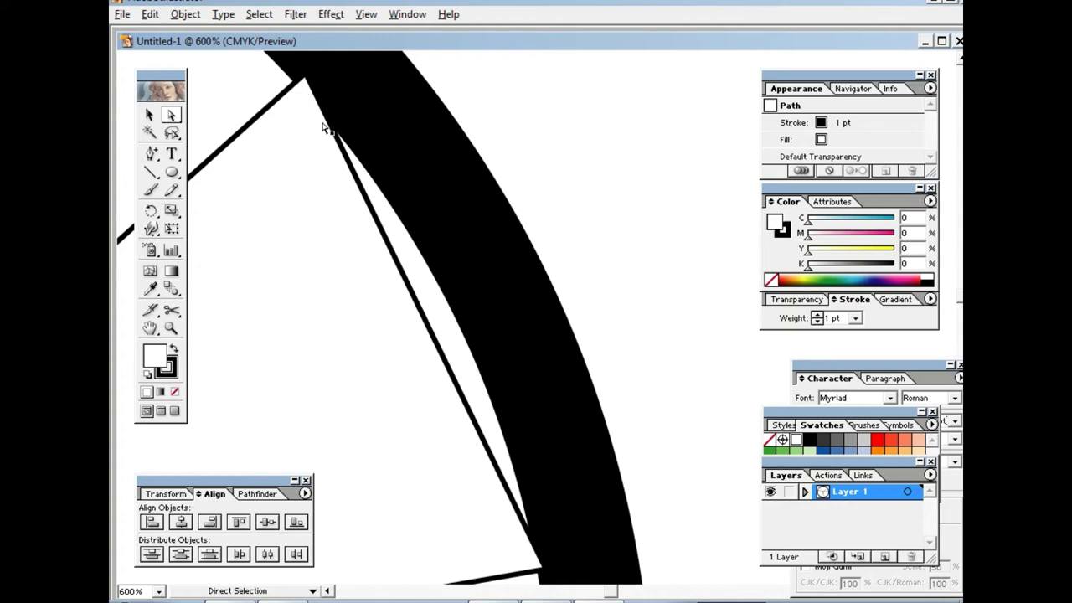
- Bend the thin black spoke path against the ring edge, then zoom out to the whole circle
{"action": "left_click", "coordinate": [494, 453]}
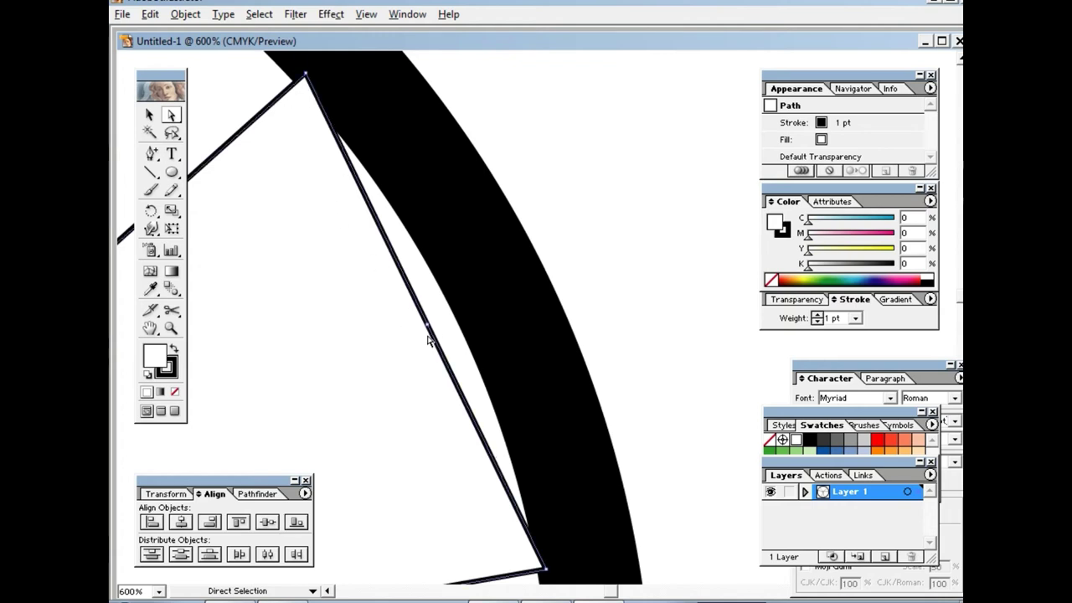
{"action": "left_click_drag", "start_coordinate": [429, 331], "coordinate": [458, 319]}
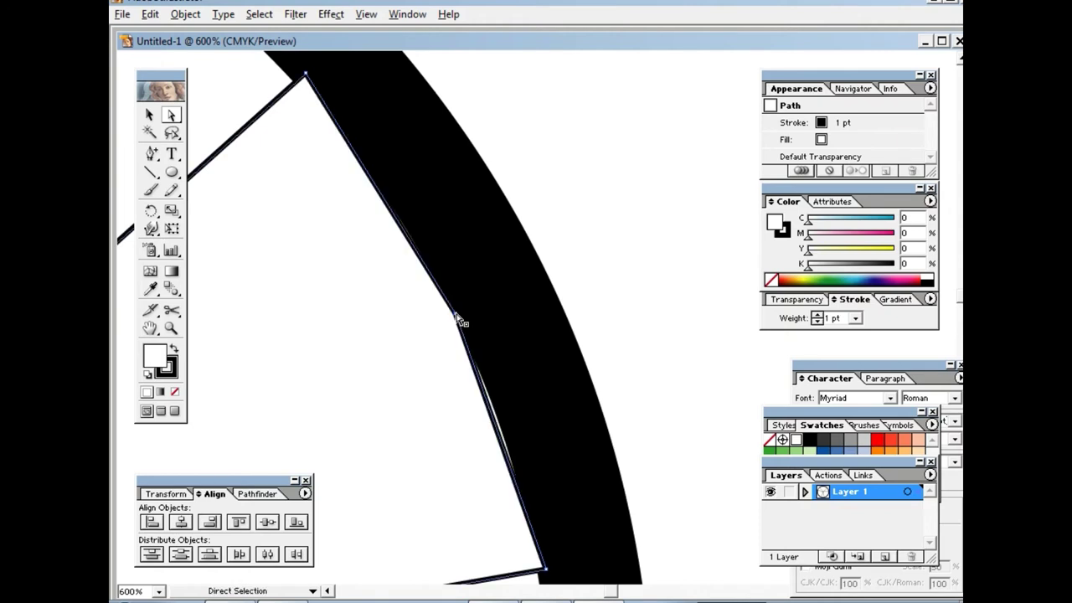
{"action": "left_click_drag", "start_coordinate": [305, 74], "coordinate": [297, 82]}
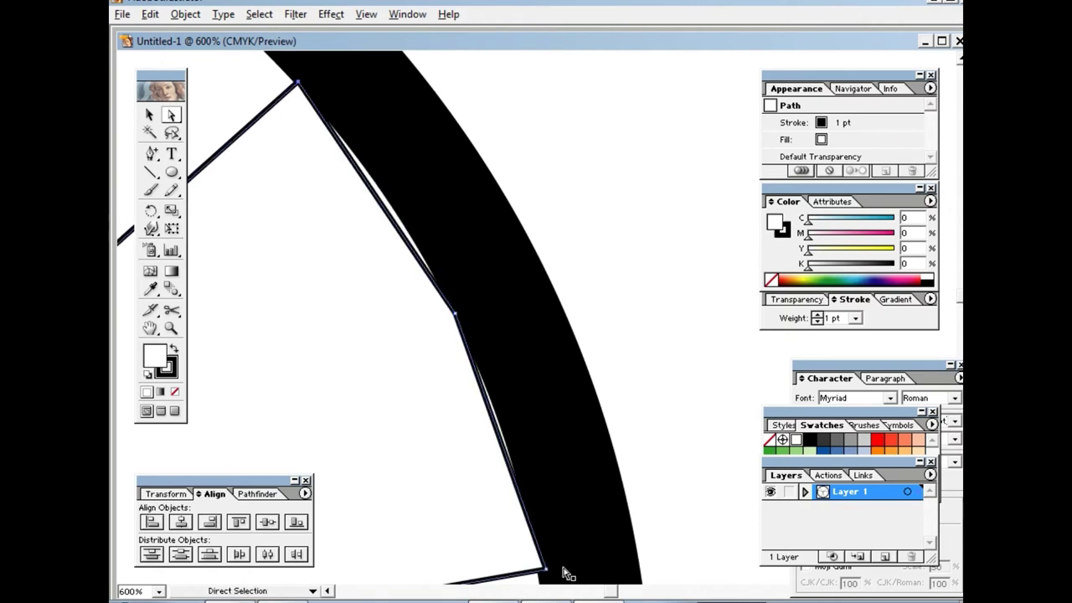
{"action": "left_click_drag", "start_coordinate": [545, 569], "coordinate": [535, 570]}
{"action": "left_click", "coordinate": [662, 386]}
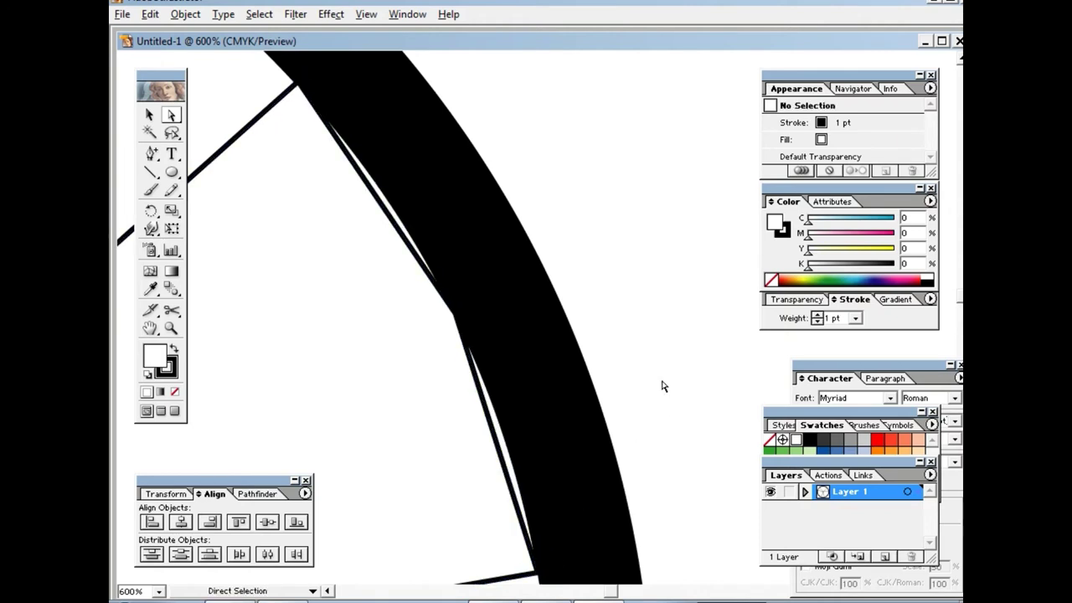
{"action": "key", "text": "ctrl+minus"}
{"action": "key", "text": "ctrl+minus"}
{"action": "key", "text": "ctrl+minus"}
{"action": "key", "text": "ctrl+minus"}
{"action": "key", "text": "ctrl+minus"}
{"action": "key", "text": "ctrl+minus"}
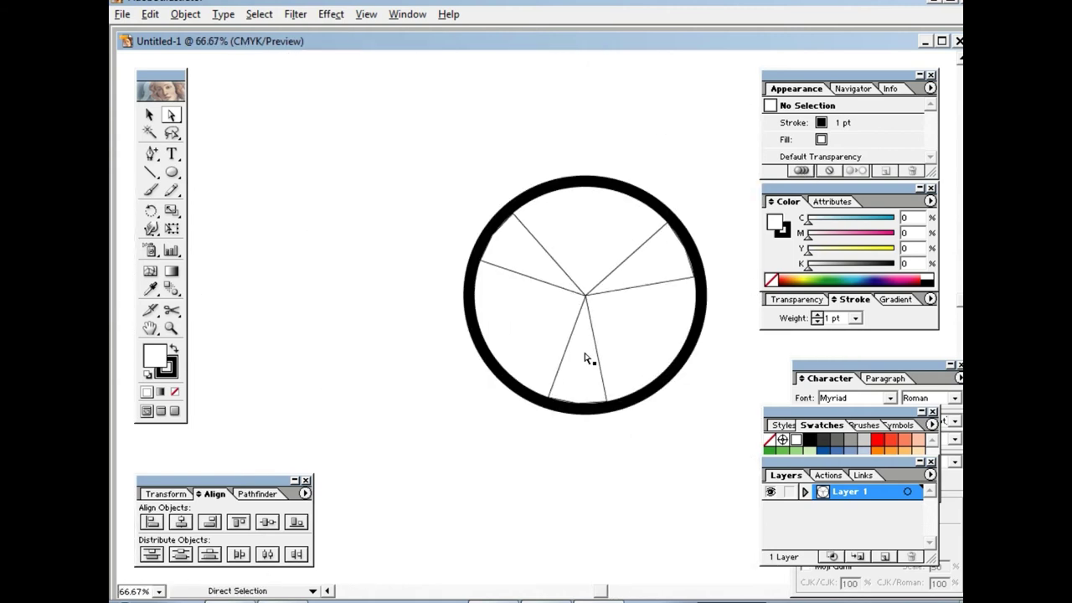
- Draw an upright triangle left of the ring, scale it, and nest a smaller copy inside
{"action": "mouse_move", "coordinate": [171, 173]}
{"action": "left_mouse_down"}
{"action": "mouse_move", "coordinate": [277, 168]}
{"action": "mouse_move", "coordinate": [364, 269]}
{"action": "left_mouse_up"}
{"action": "key", "text": "v"}
{"action": "left_click_drag", "start_coordinate": [290, 155], "coordinate": [361, 320]}
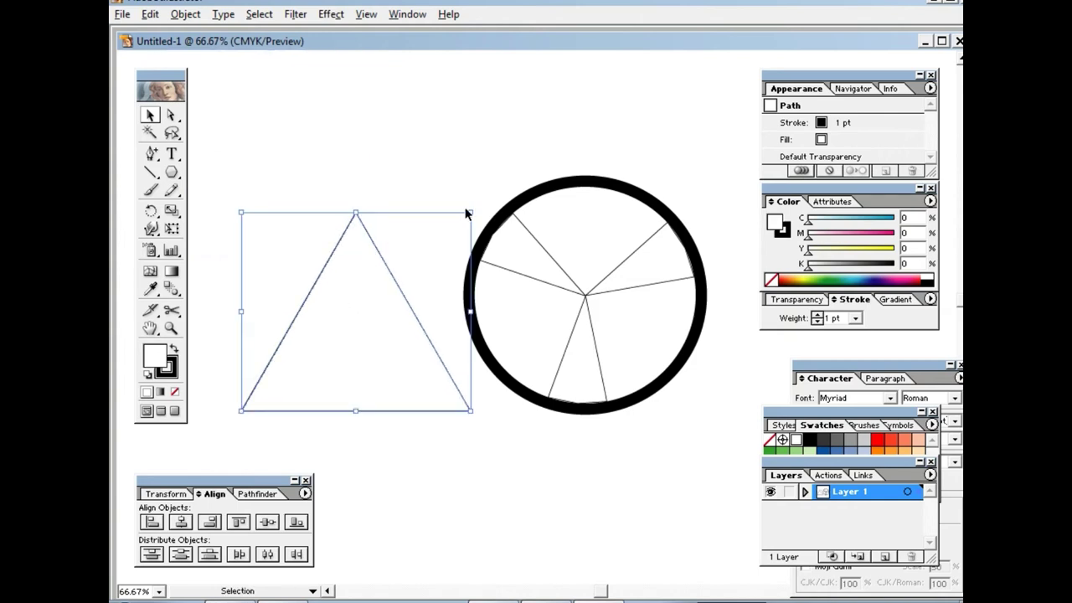
{"action": "left_click_drag", "start_coordinate": [470, 214], "coordinate": [437, 248]}
{"action": "left_click_drag", "start_coordinate": [235, 414], "coordinate": [265, 392]}
{"action": "left_click_drag", "start_coordinate": [328, 369], "coordinate": [352, 369]}
- Trace the left bevel facet with the Pen tool from the apex to the outer bottom-left corner
{"action": "left_click", "coordinate": [335, 209]}
{"action": "key", "text": "ctrl+z"}
{"action": "left_click", "coordinate": [327, 144]}
{"action": "left_click", "coordinate": [150, 153]}
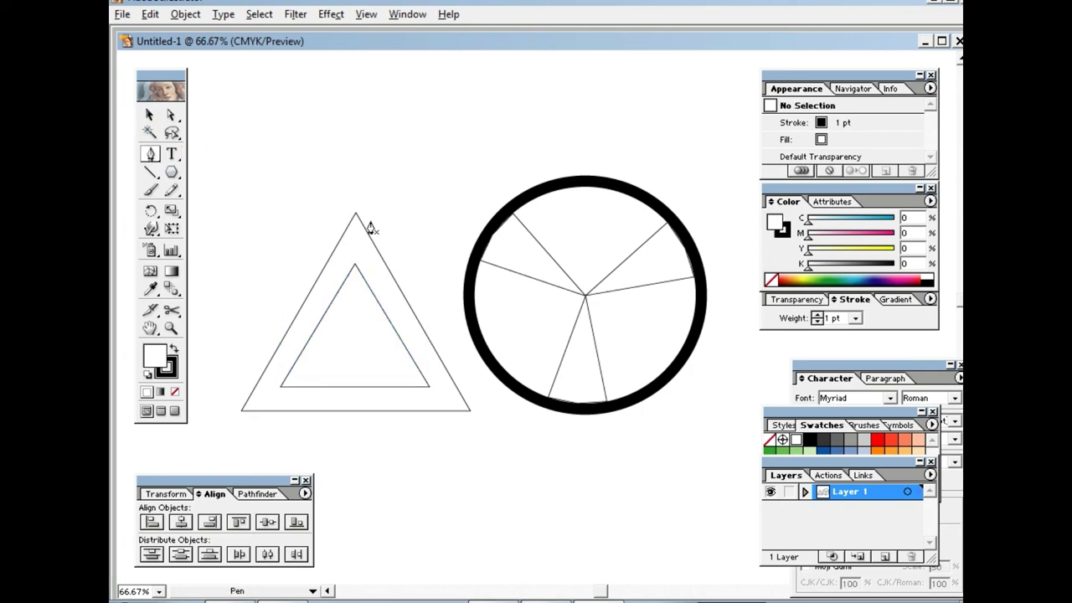
{"action": "left_click", "coordinate": [356, 214]}
{"action": "left_click", "coordinate": [242, 411]}
{"action": "left_click", "coordinate": [355, 214]}
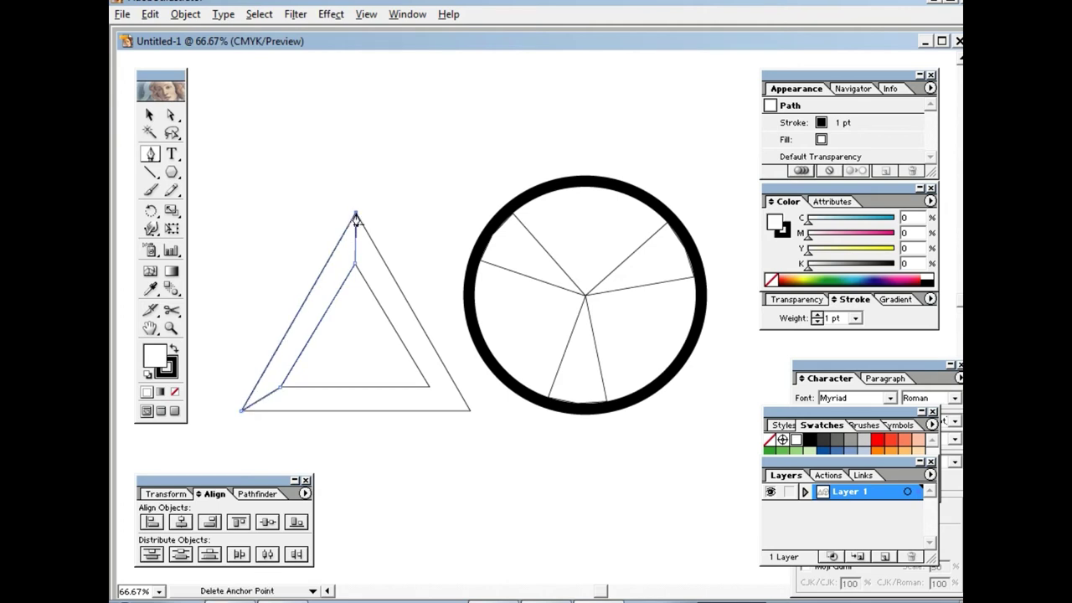
- Trace the bottom and right bevel facets between the inner and outer triangle corners
{"action": "left_click", "coordinate": [429, 388]}
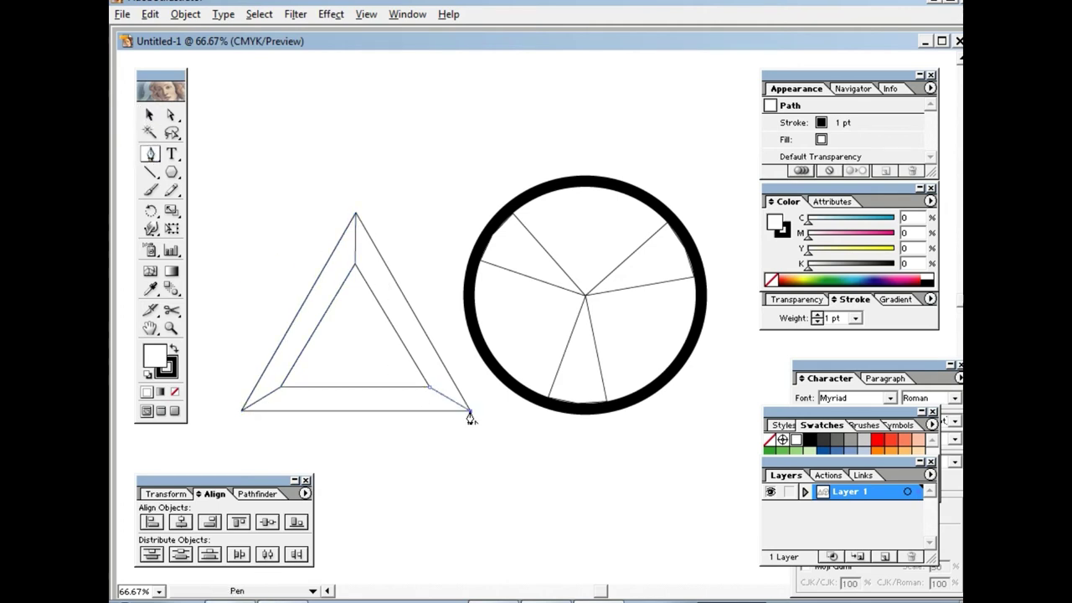
{"action": "left_click", "coordinate": [243, 410]}
{"action": "left_click", "coordinate": [282, 388]}
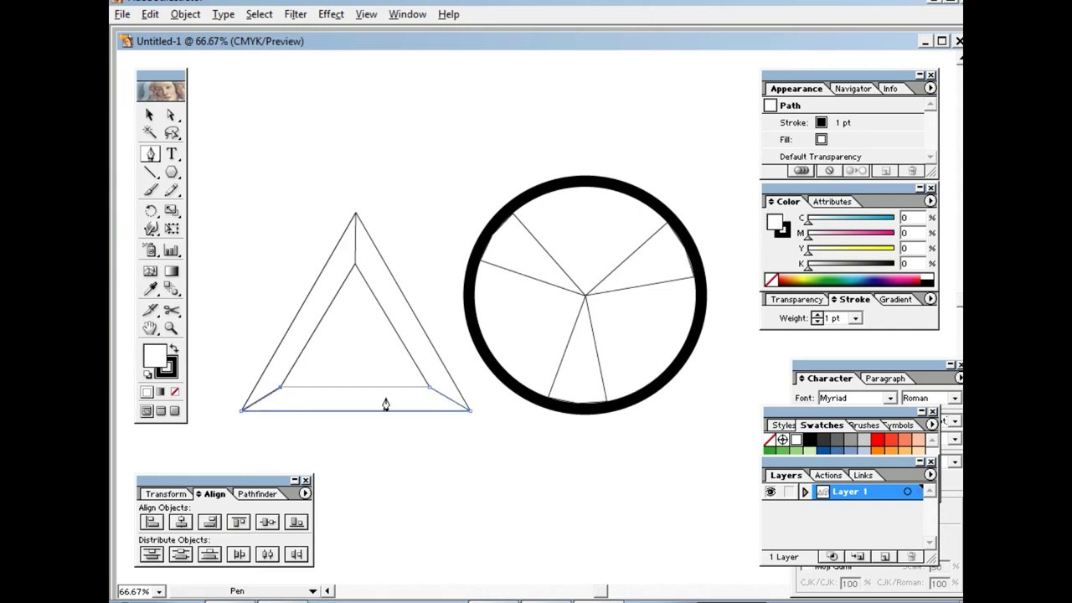
{"action": "left_click", "coordinate": [429, 388]}
{"action": "left_click", "coordinate": [355, 215]}
{"action": "left_click", "coordinate": [428, 387]}
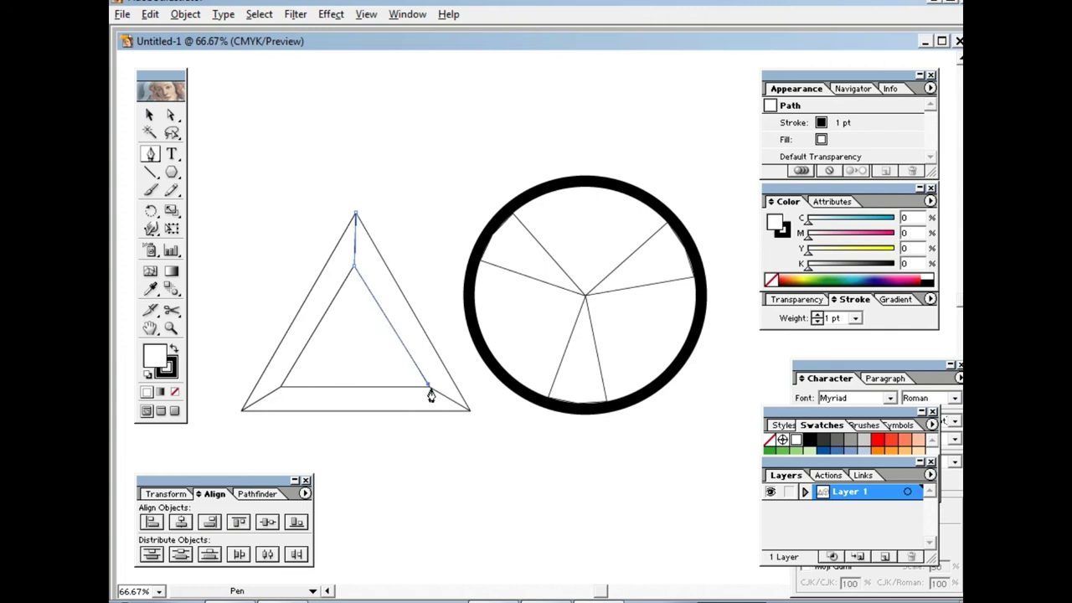
{"action": "left_click", "coordinate": [469, 411]}
{"action": "left_click", "coordinate": [355, 216]}
- Give the right bevel facet a linear gradient fill
{"action": "key", "text": "v"}
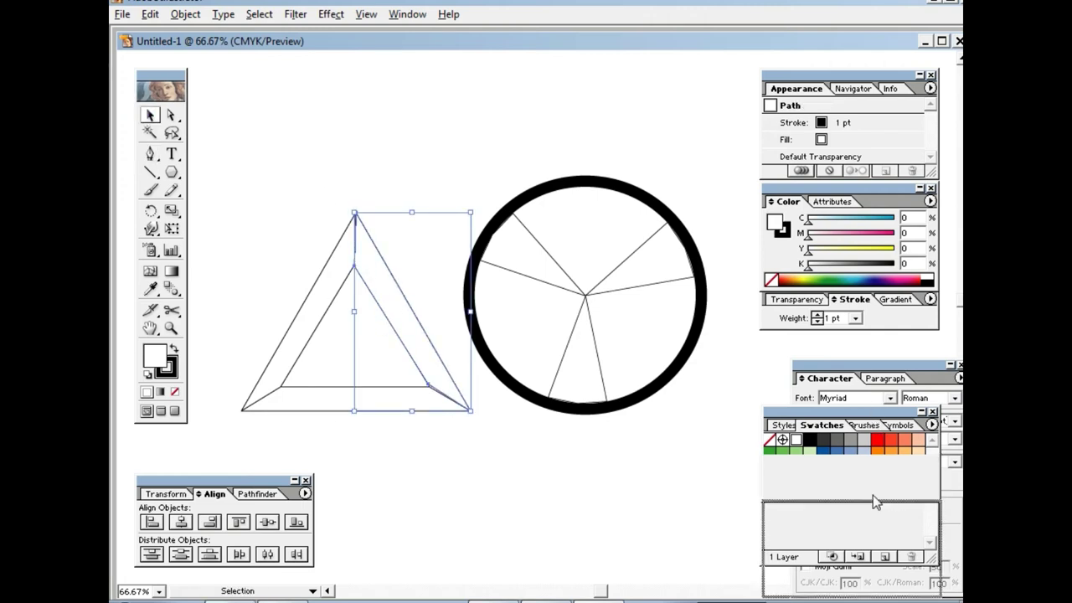
{"action": "left_click_drag", "start_coordinate": [873, 412], "coordinate": [873, 508]}
{"action": "double_click", "coordinate": [889, 368]}
{"action": "left_click", "coordinate": [895, 299]}
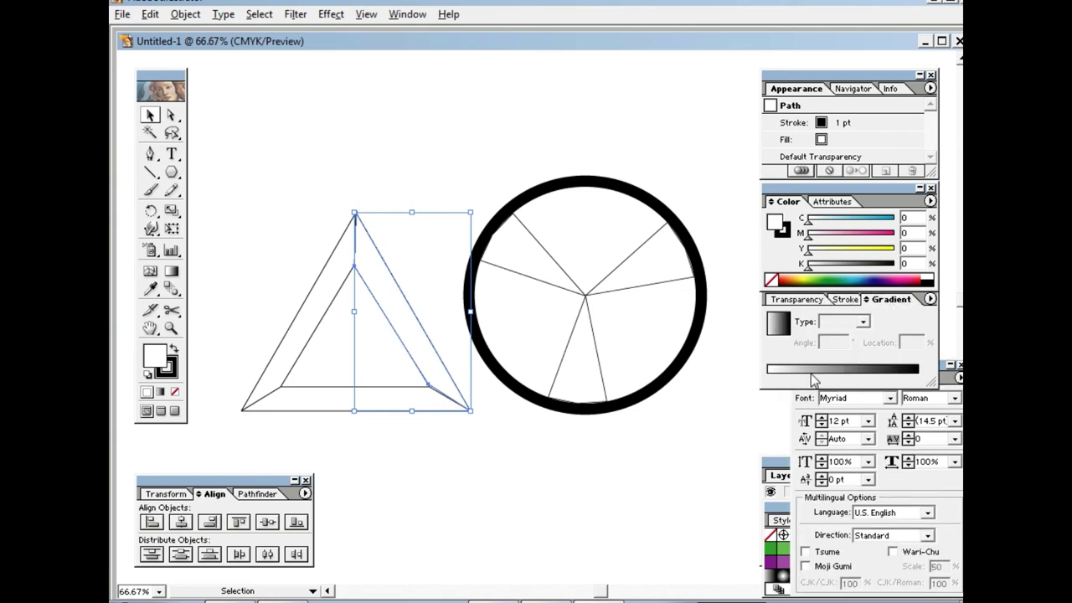
{"action": "left_click", "coordinate": [778, 322]}
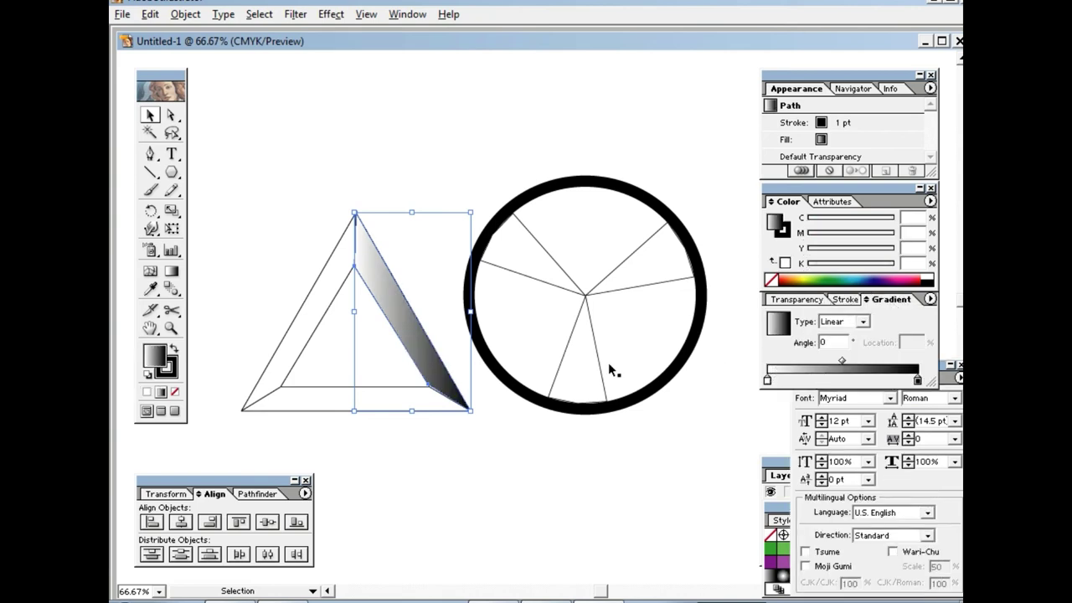
- Copy the gradient onto the left and bottom facets with the Eyedropper
{"action": "left_click", "coordinate": [310, 329], "text": "shift"}
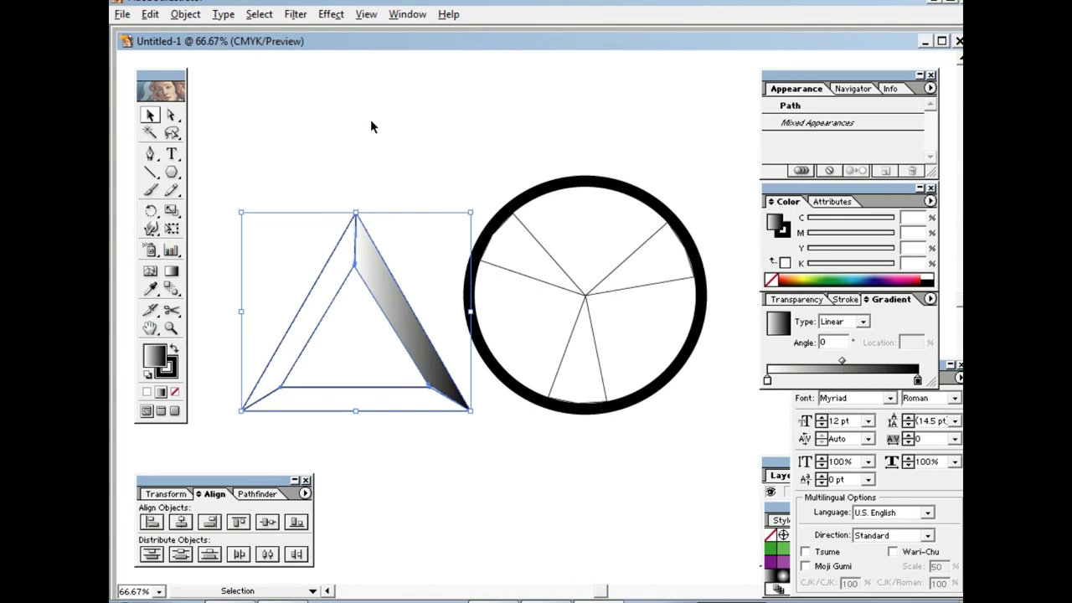
{"action": "left_click", "coordinate": [335, 299]}
{"action": "left_click", "coordinate": [413, 396], "text": "shift"}
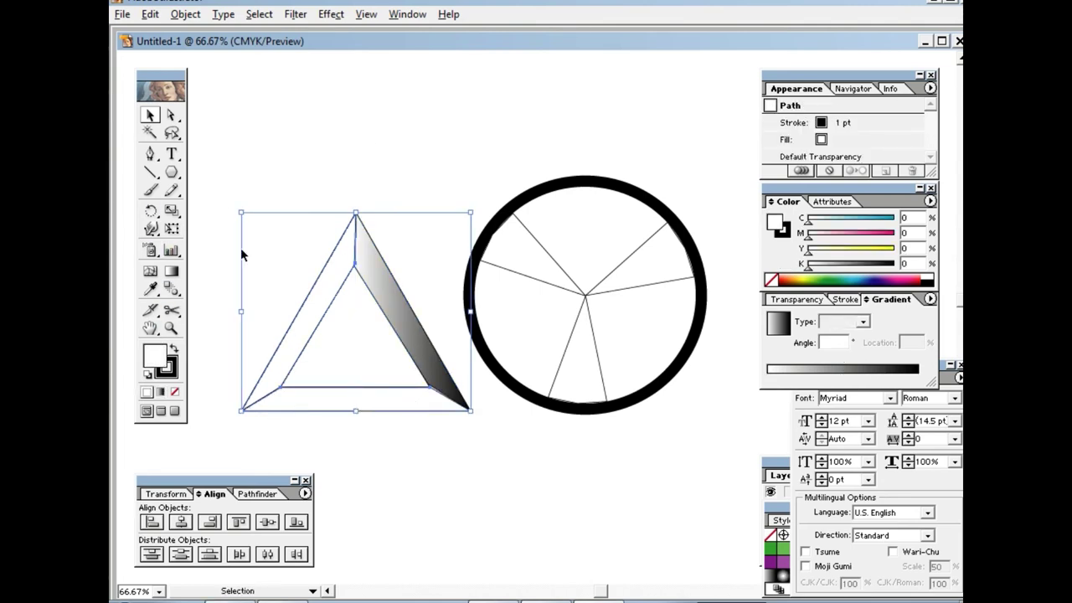
{"action": "left_click", "coordinate": [151, 289]}
{"action": "left_click", "coordinate": [415, 335]}
{"action": "left_click", "coordinate": [151, 114]}
- Set the gradient's dark end stop to a blue swatch on the left and bottom facets
{"action": "key", "text": "ctrl+shift+a"}
{"action": "left_click", "coordinate": [354, 279]}
{"action": "left_click", "coordinate": [918, 380]}
{"action": "left_click", "coordinate": [775, 520]}
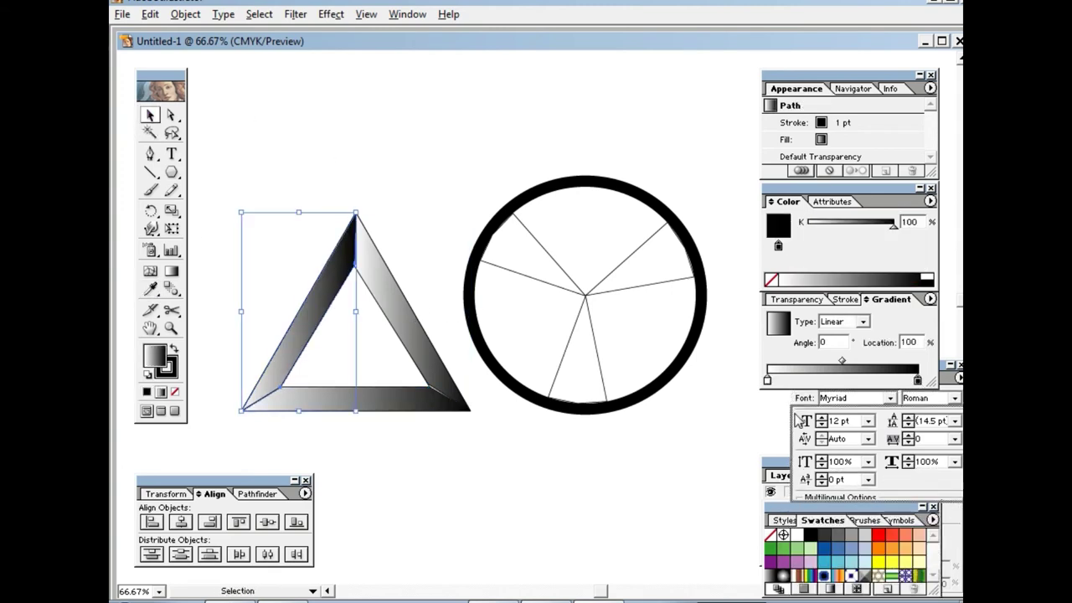
{"action": "left_click_drag", "start_coordinate": [794, 417], "coordinate": [796, 419]}
{"action": "left_click_drag", "start_coordinate": [819, 455], "coordinate": [919, 380]}
{"action": "left_click_drag", "start_coordinate": [825, 463], "coordinate": [919, 379]}
- Turn the right facet's gradient blue and re-angle it with the Gradient tool
{"action": "left_click", "coordinate": [413, 335]}
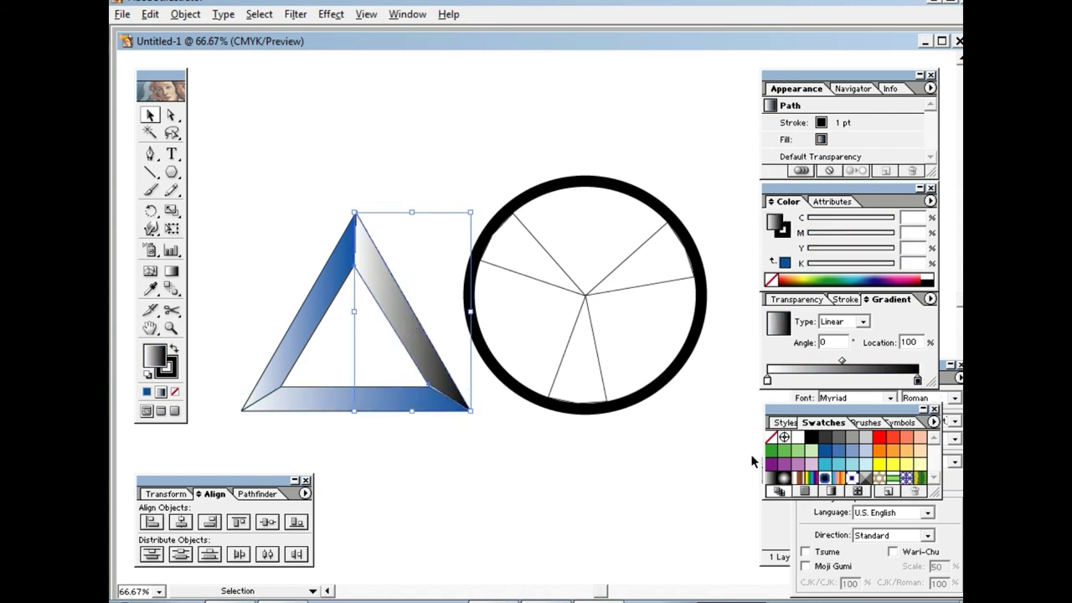
{"action": "left_click_drag", "start_coordinate": [826, 456], "coordinate": [918, 380]}
{"action": "left_click", "coordinate": [172, 270]}
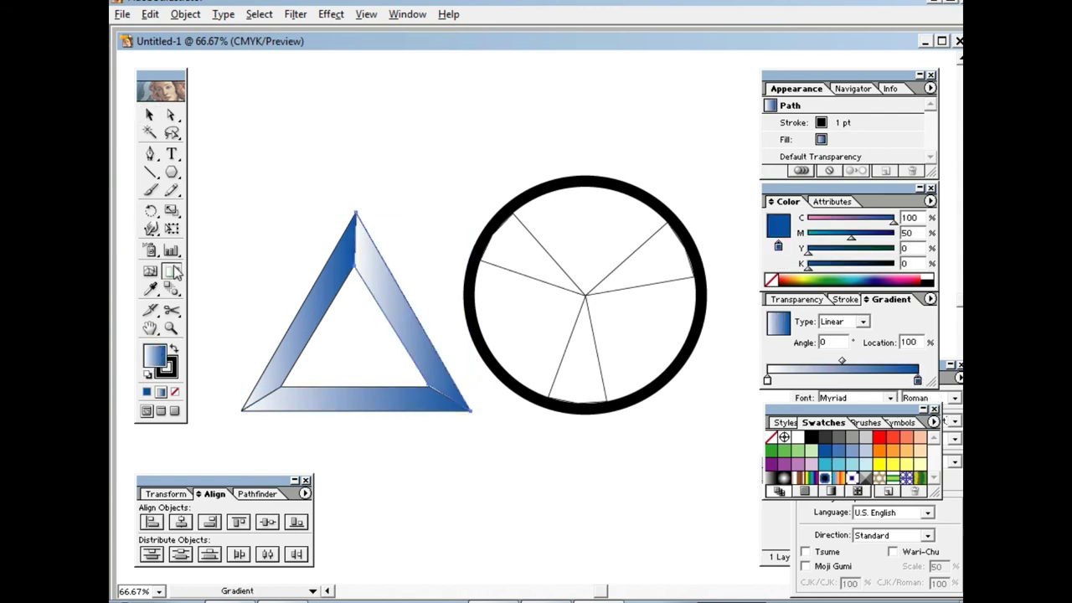
{"action": "left_click_drag", "start_coordinate": [365, 337], "coordinate": [461, 291]}
- Select the left facet and re-angle its gradient diagonally
{"action": "key", "text": "v"}
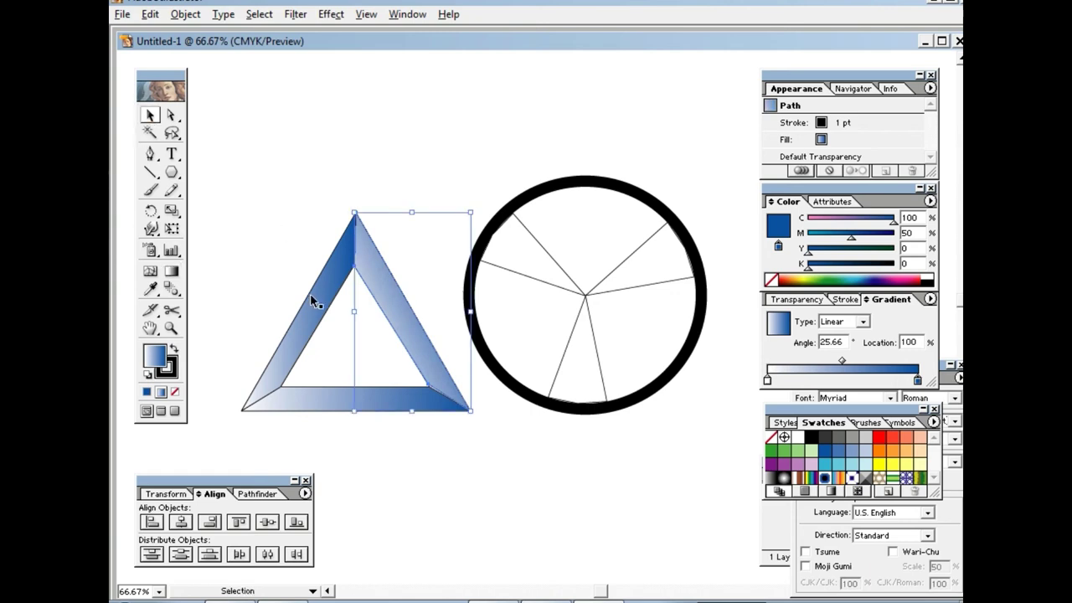
{"action": "left_click_drag", "start_coordinate": [312, 277], "coordinate": [293, 313]}
{"action": "left_click", "coordinate": [303, 318]}
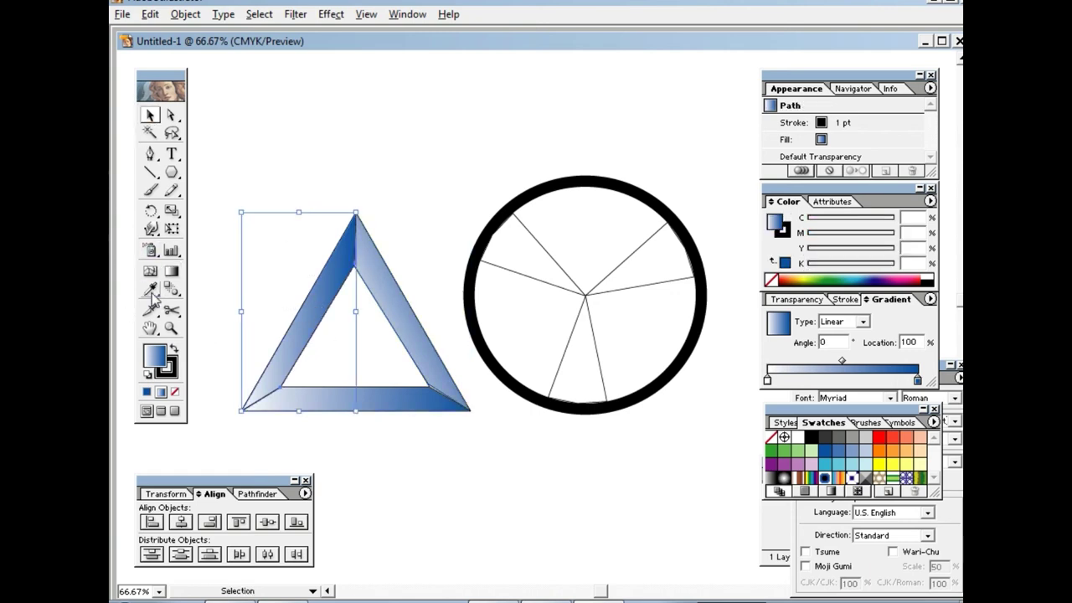
{"action": "left_click", "coordinate": [172, 272]}
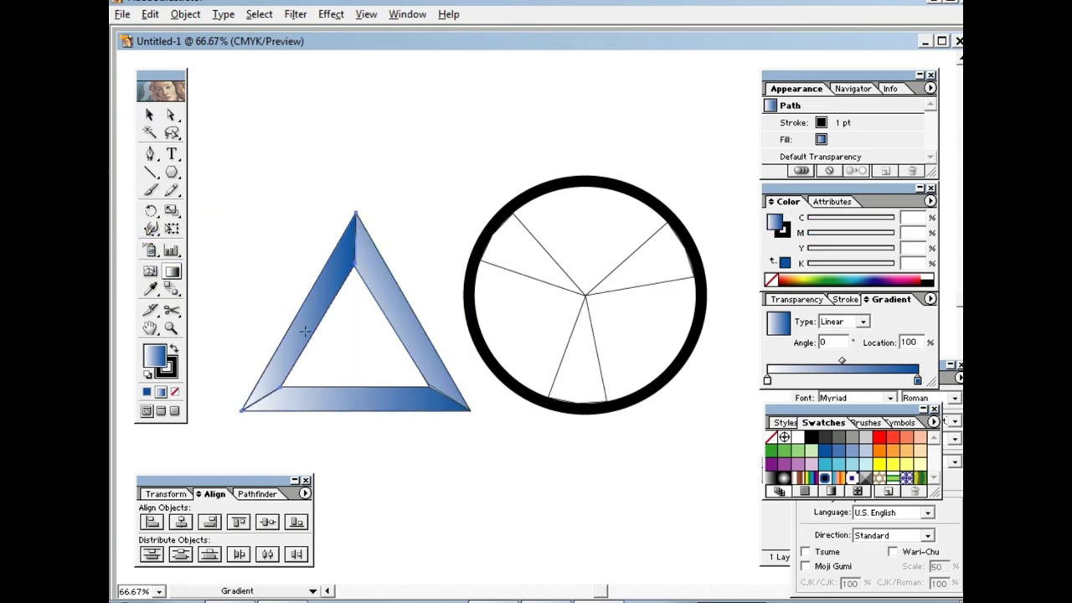
{"action": "left_click_drag", "start_coordinate": [351, 348], "coordinate": [243, 282]}
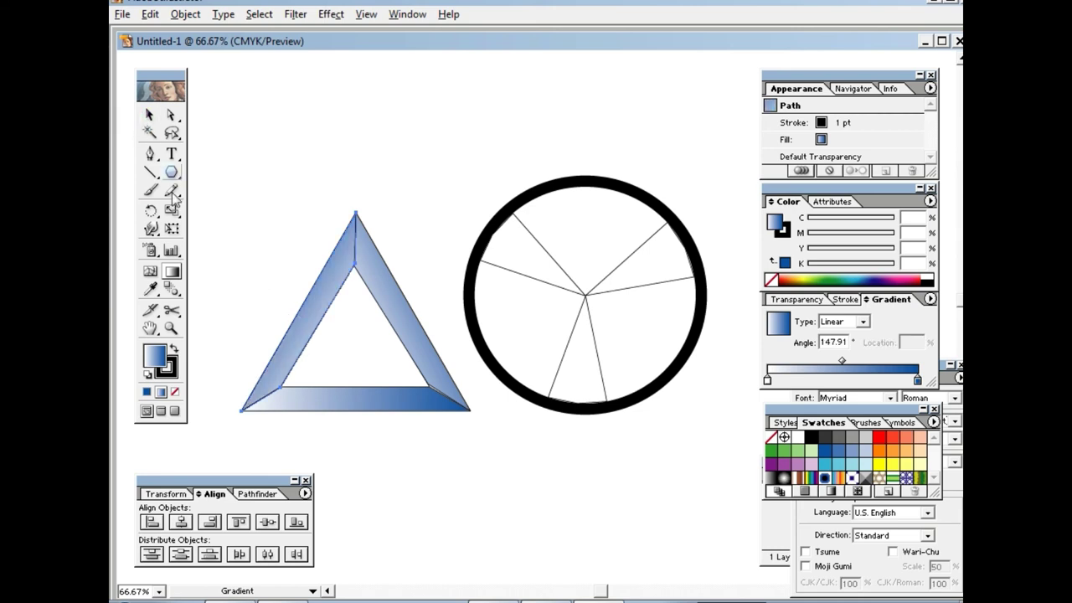
- Select the bottom facet and run its gradient vertically
{"action": "left_click", "coordinate": [149, 114]}
{"action": "left_click", "coordinate": [395, 403]}
{"action": "left_click", "coordinate": [172, 271]}
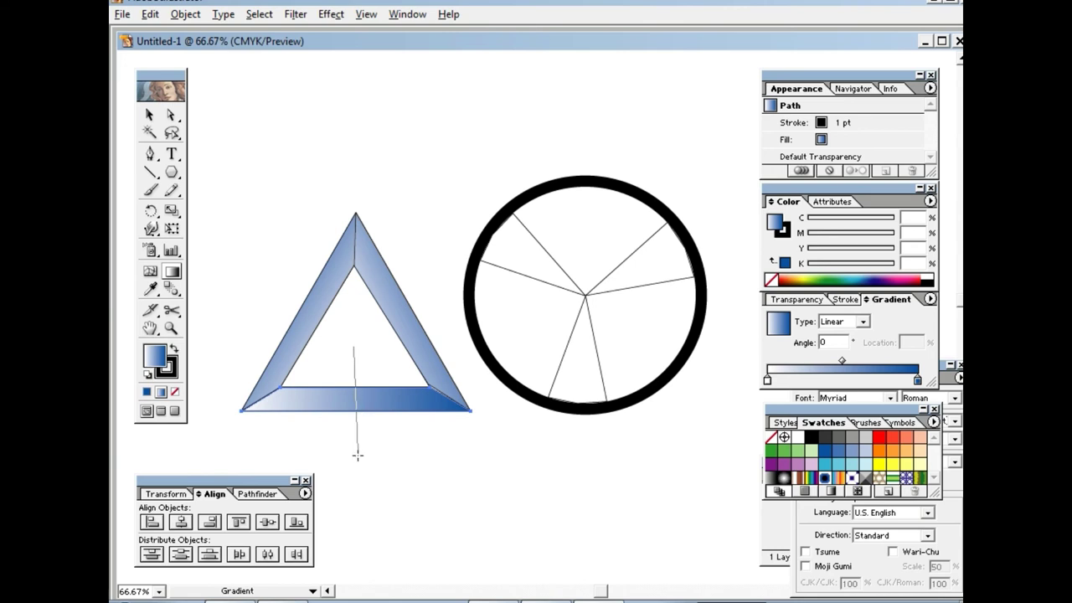
{"action": "left_click_drag", "start_coordinate": [353, 346], "coordinate": [355, 456]}
{"action": "key", "text": "v"}
{"action": "left_click", "coordinate": [348, 369]}
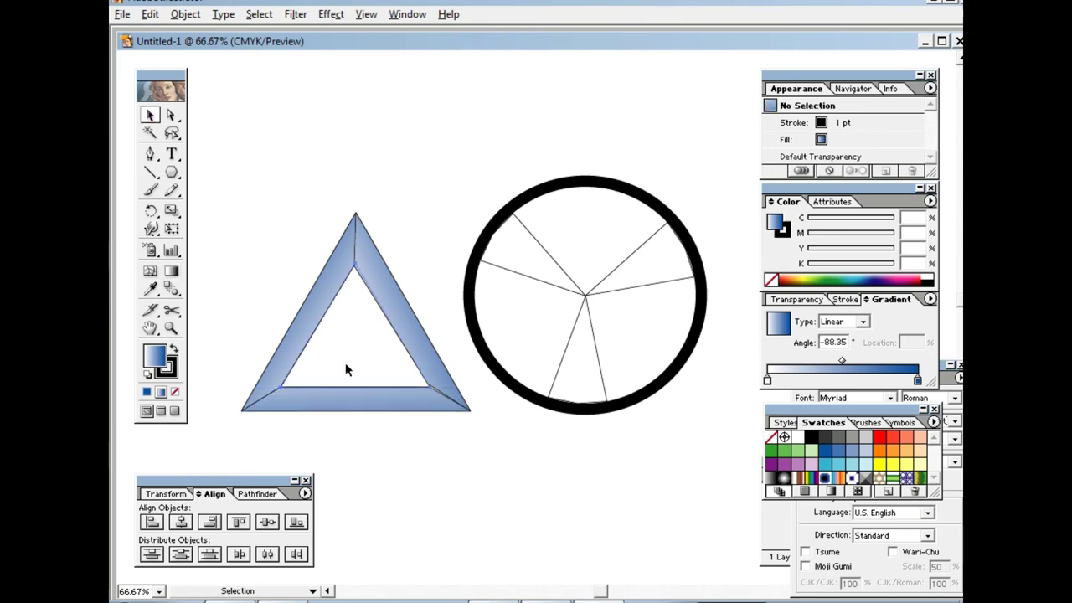
- Fill the triangle's centre dark blue, then scale it slightly and centre it inside the black ring
{"action": "left_click", "coordinate": [839, 450]}
{"action": "left_click_drag", "start_coordinate": [273, 214], "coordinate": [459, 414]}
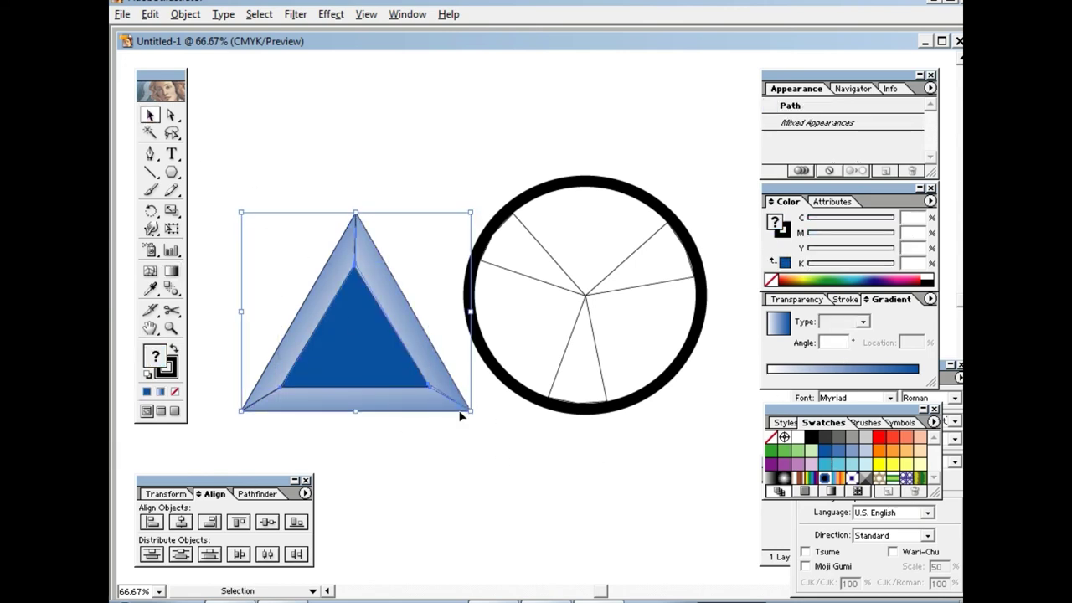
{"action": "left_click_drag", "start_coordinate": [371, 354], "coordinate": [610, 302]}
{"action": "left_click_drag", "start_coordinate": [697, 357], "coordinate": [686, 348]}
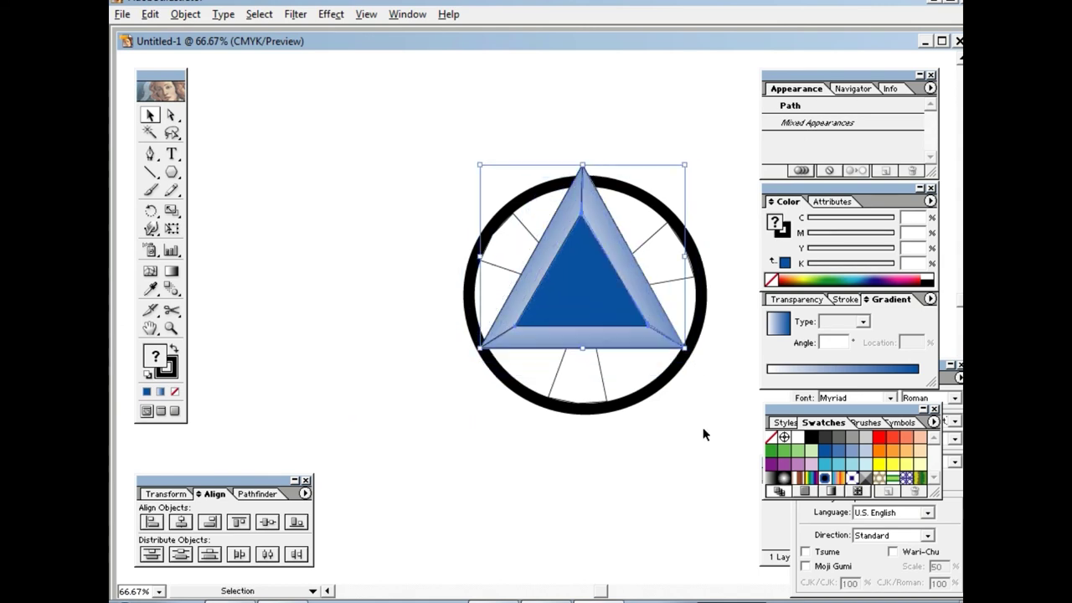
{"action": "left_click_drag", "start_coordinate": [586, 269], "coordinate": [587, 278]}
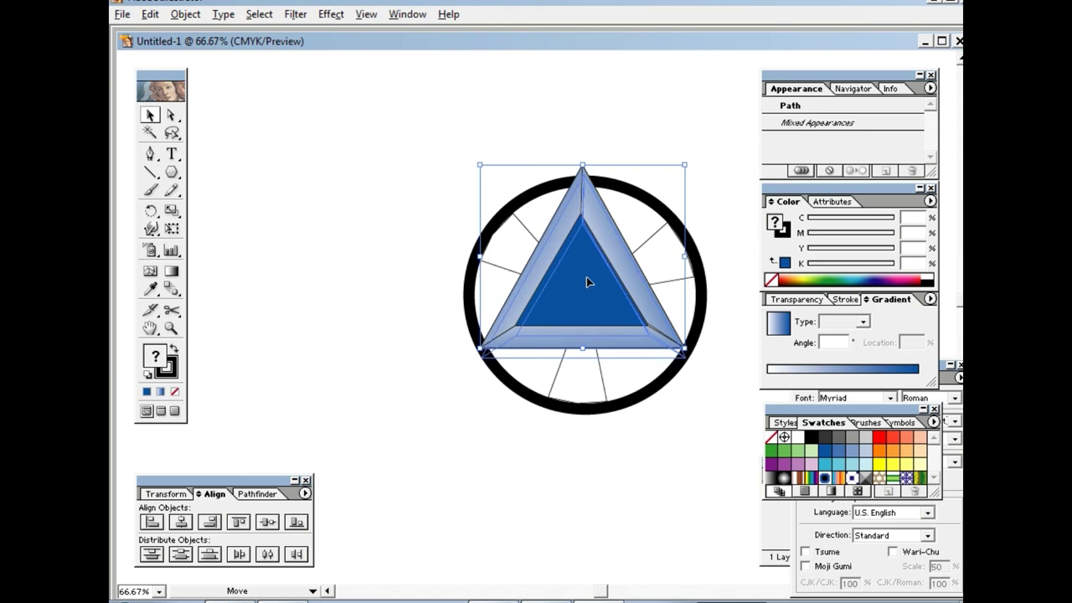
{"action": "left_click", "coordinate": [664, 445]}
- Set the ring's fill to None and apply the blue gradient to the upper-left wedge
{"action": "left_click", "coordinate": [663, 377]}
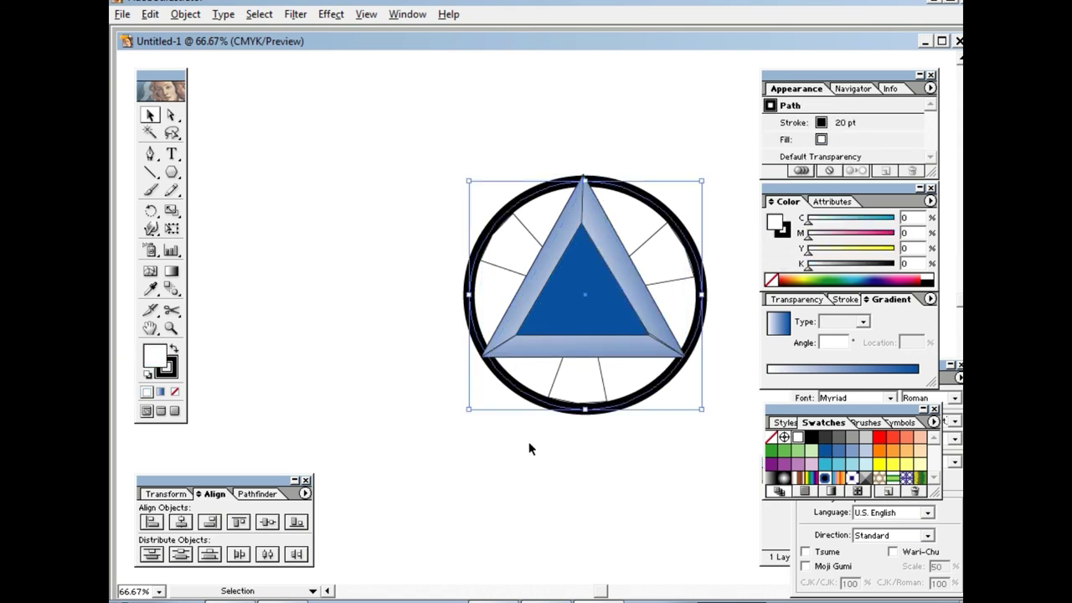
{"action": "left_click", "coordinate": [174, 391]}
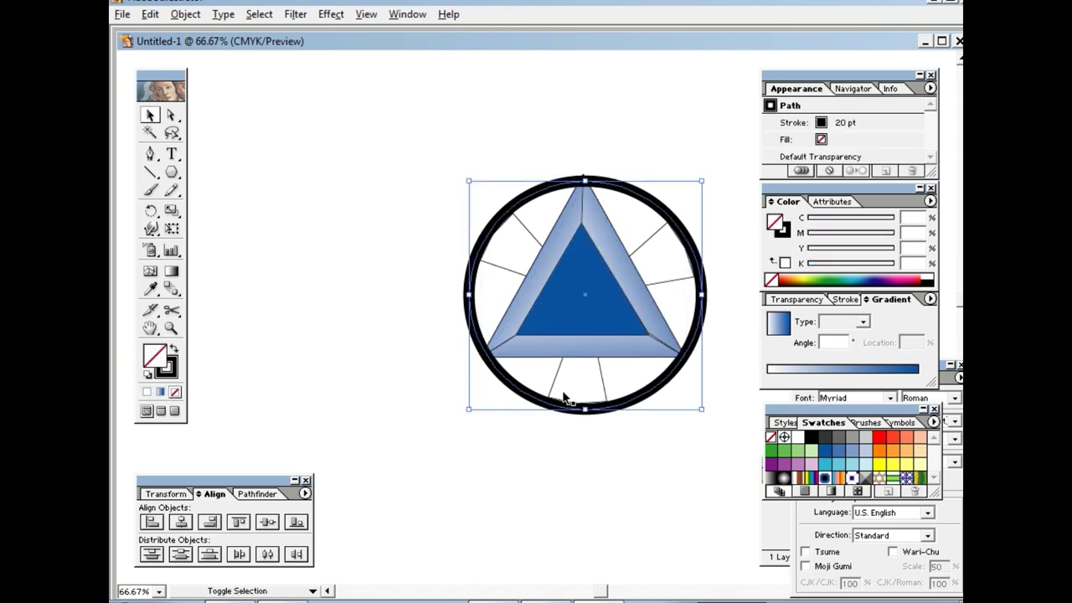
{"action": "left_click", "coordinate": [592, 496]}
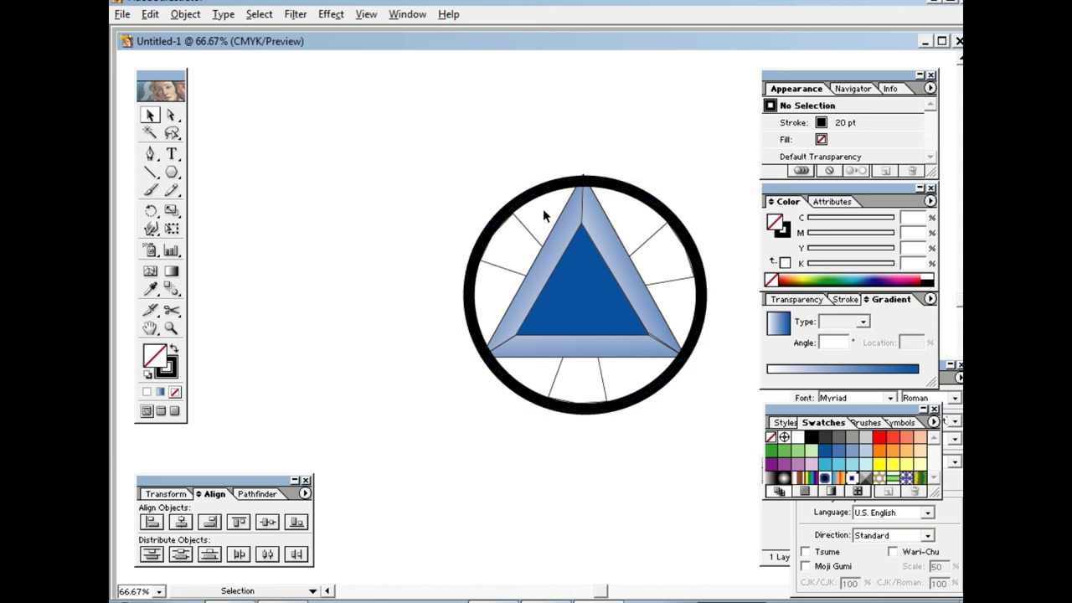
{"action": "left_click", "coordinate": [519, 259]}
{"action": "key", "text": "period"}
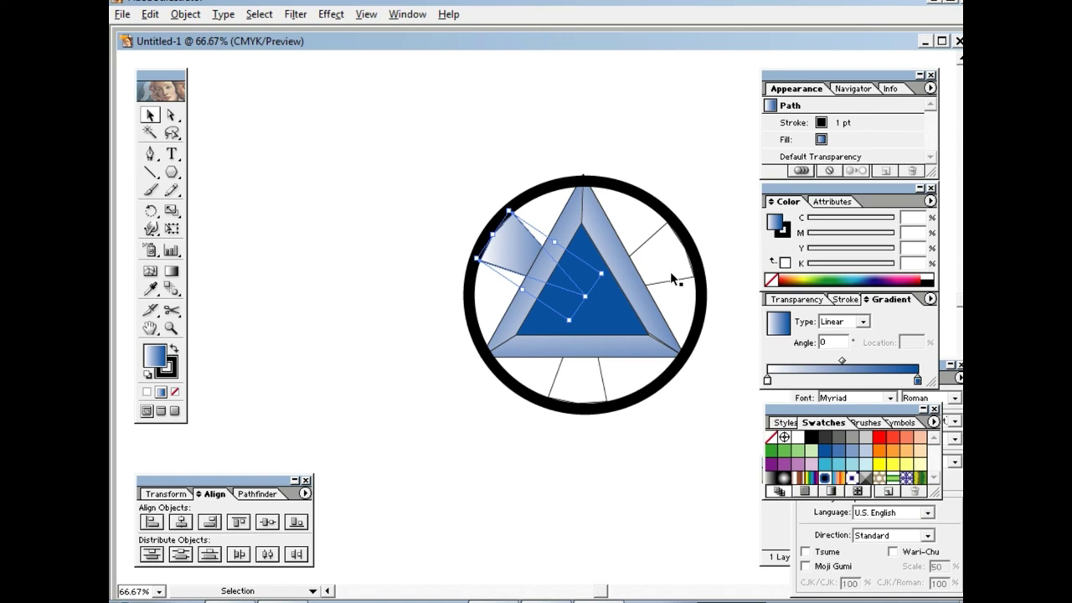
- Apply the blue gradient to the right and bottom wedges
{"action": "left_click", "coordinate": [661, 240]}
{"action": "key", "text": "period"}
{"action": "left_click", "coordinate": [578, 381]}
{"action": "key", "text": "period"}
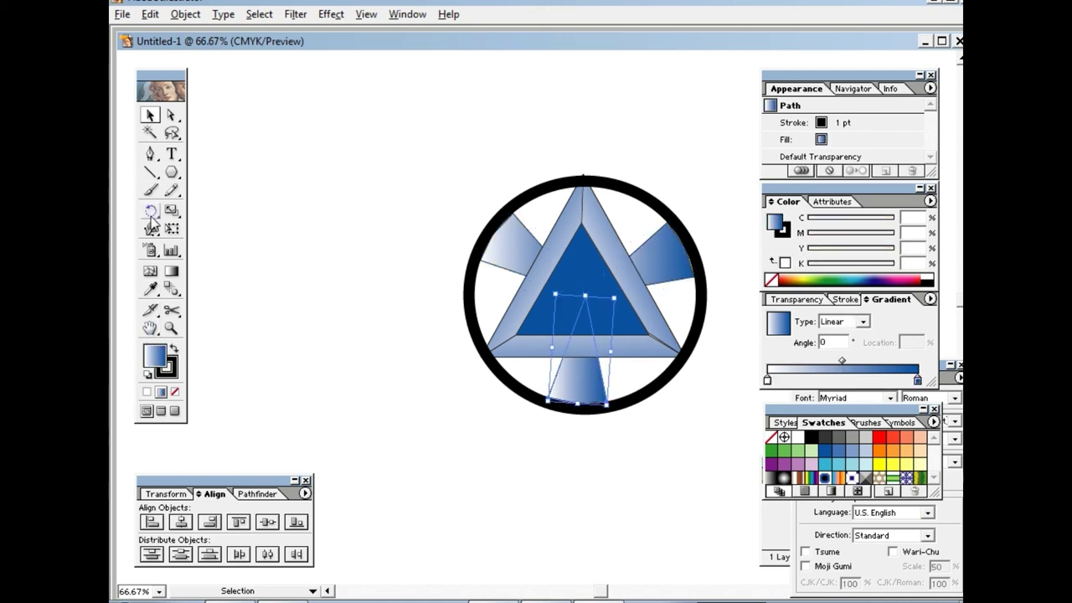
- Re-angle the bottom and right wedges' gradients with the Gradient tool
{"action": "left_click", "coordinate": [171, 270]}
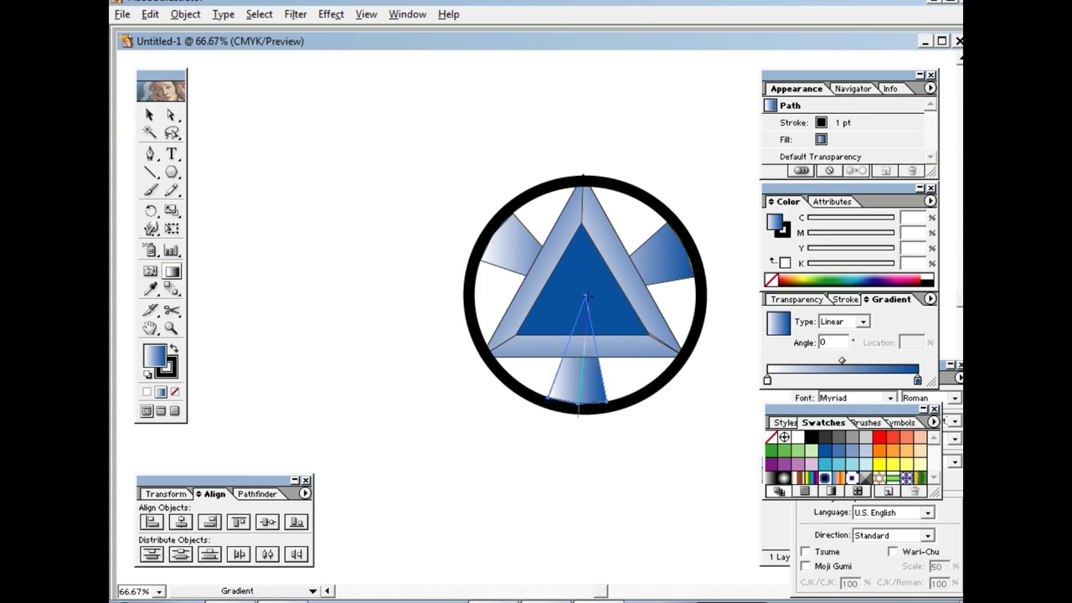
{"action": "left_click_drag", "start_coordinate": [587, 295], "coordinate": [586, 295]}
{"action": "left_click", "coordinate": [149, 115]}
{"action": "left_click", "coordinate": [677, 251]}
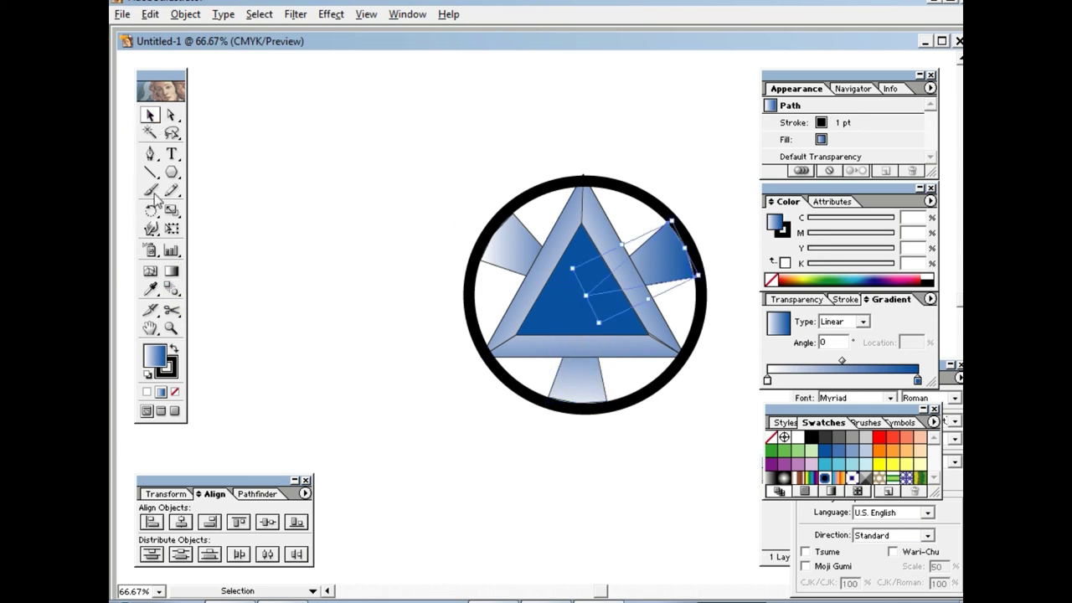
{"action": "left_click", "coordinate": [171, 271]}
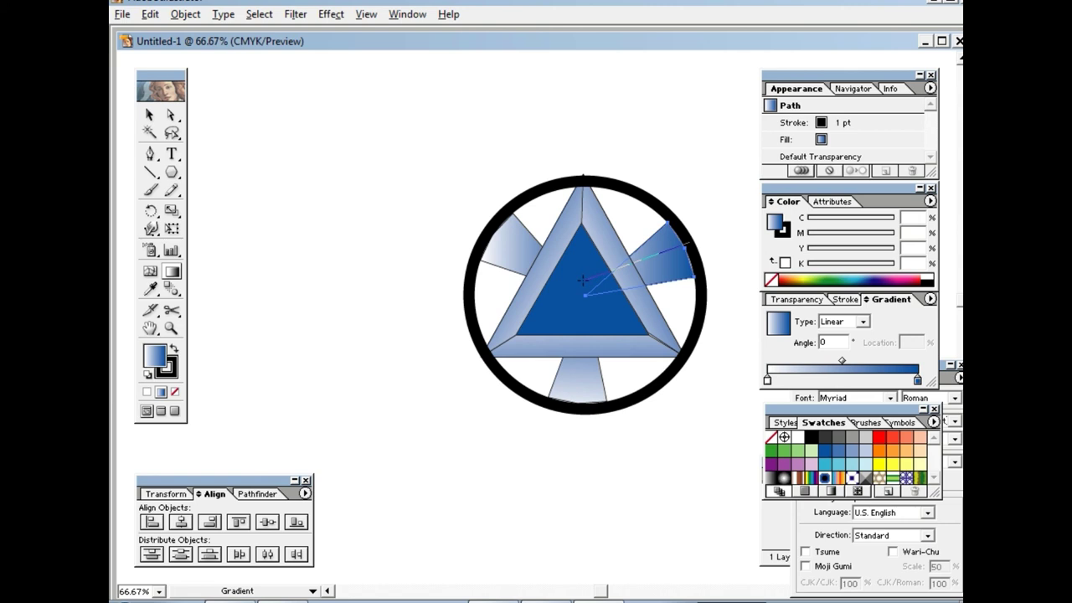
{"action": "left_click_drag", "start_coordinate": [585, 295], "coordinate": [585, 295]}
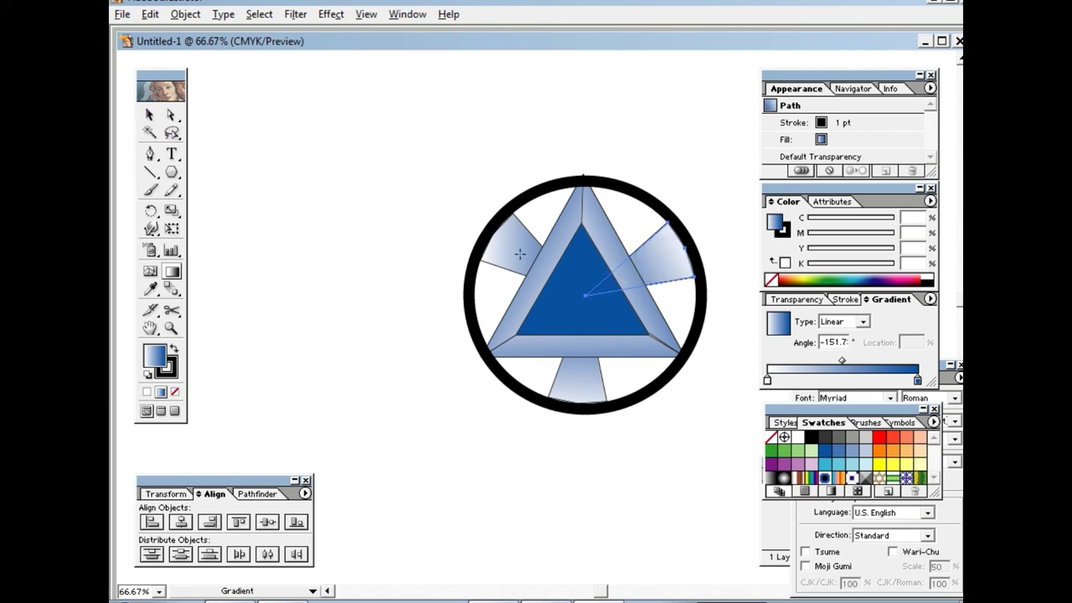
- Re-angle the upper-left wedge's gradient toward the ring's centre, then inspect the black ring
{"action": "left_click", "coordinate": [149, 115]}
{"action": "left_click", "coordinate": [506, 243]}
{"action": "left_click", "coordinate": [171, 271]}
{"action": "left_click_drag", "start_coordinate": [585, 294], "coordinate": [496, 262]}
{"action": "left_click", "coordinate": [148, 116]}
{"action": "left_click", "coordinate": [376, 164]}
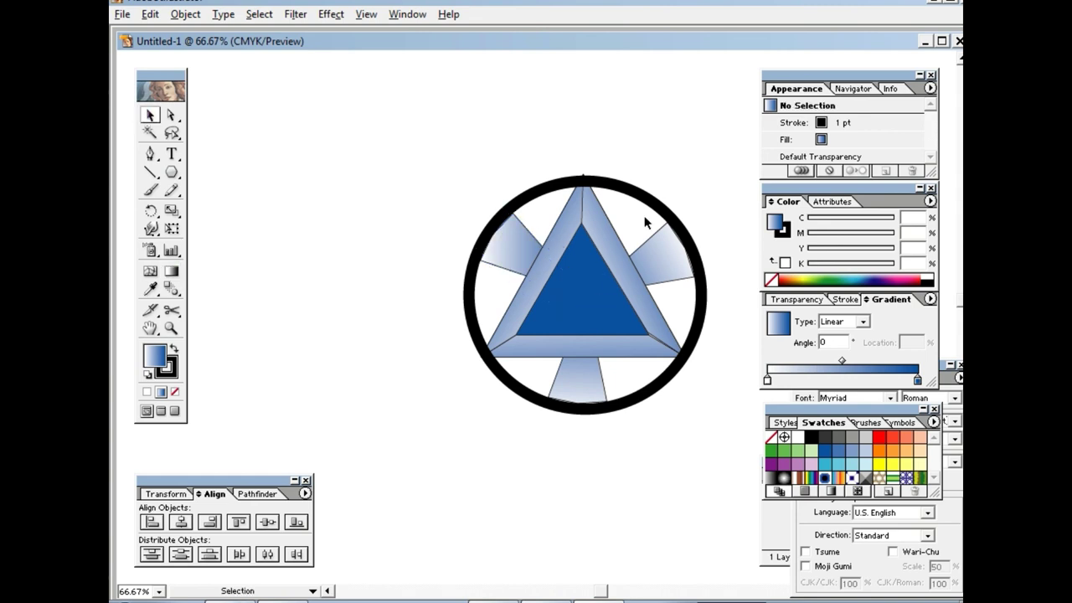
{"action": "left_click", "coordinate": [643, 405]}
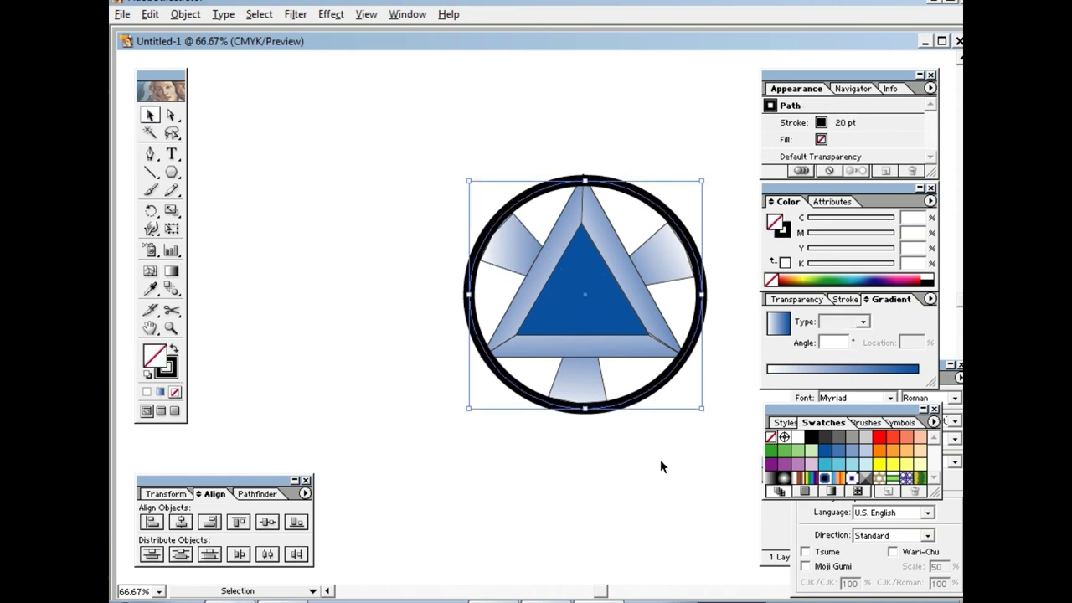
{"action": "left_click", "coordinate": [585, 483]}
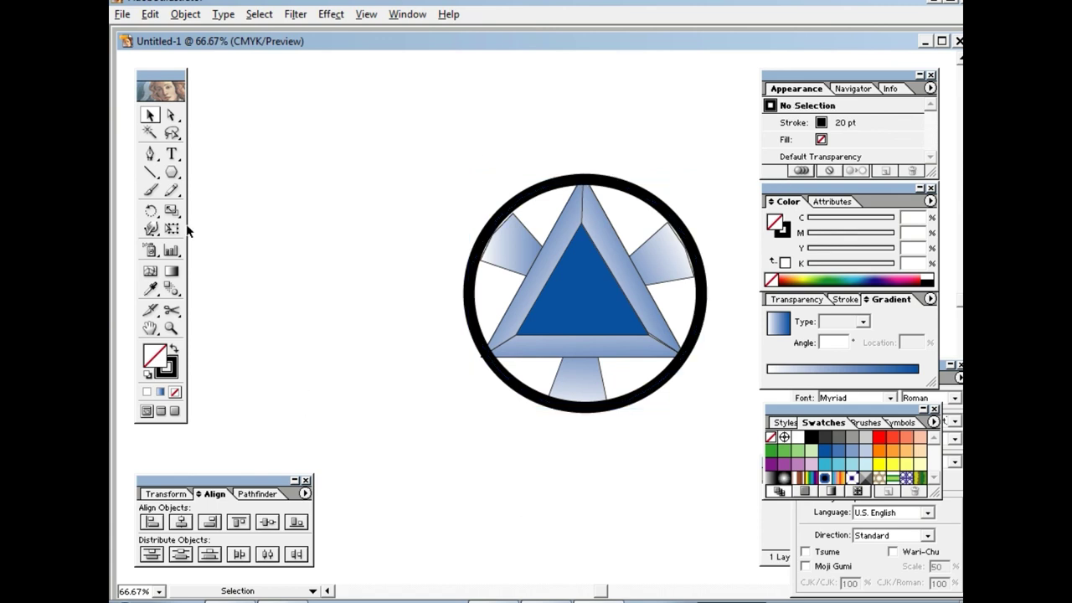
{"action": "left_click", "coordinate": [512, 236]}
{"action": "left_click", "coordinate": [495, 227]}
{"action": "left_click", "coordinate": [670, 250]}
{"action": "left_click", "coordinate": [646, 369]}
{"action": "left_click", "coordinate": [589, 383]}
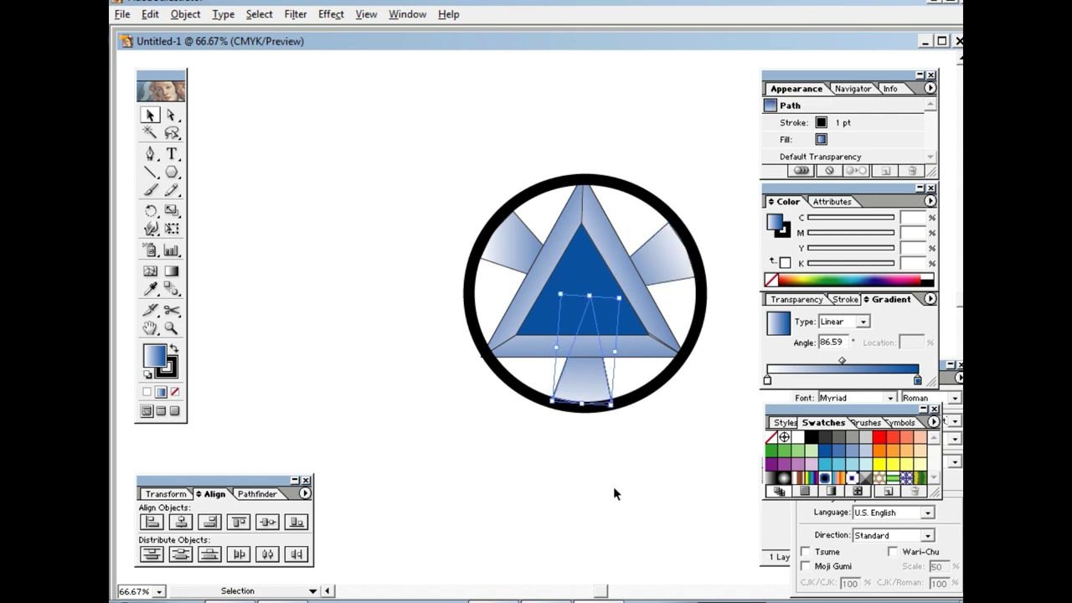
{"action": "left_click", "coordinate": [667, 465]}
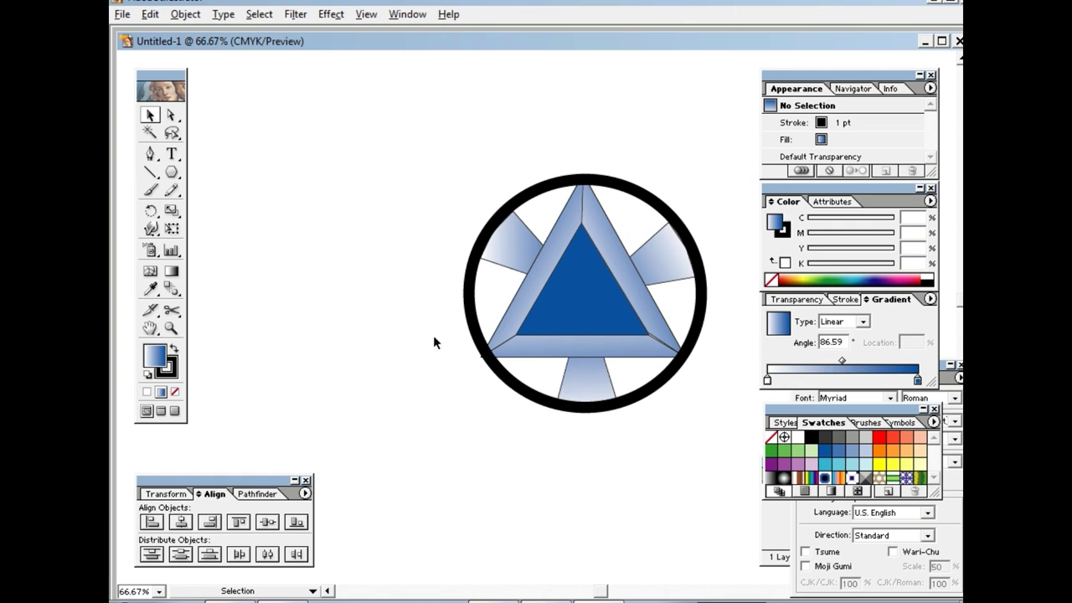
{"action": "left_click_drag", "start_coordinate": [474, 310], "coordinate": [475, 313]}
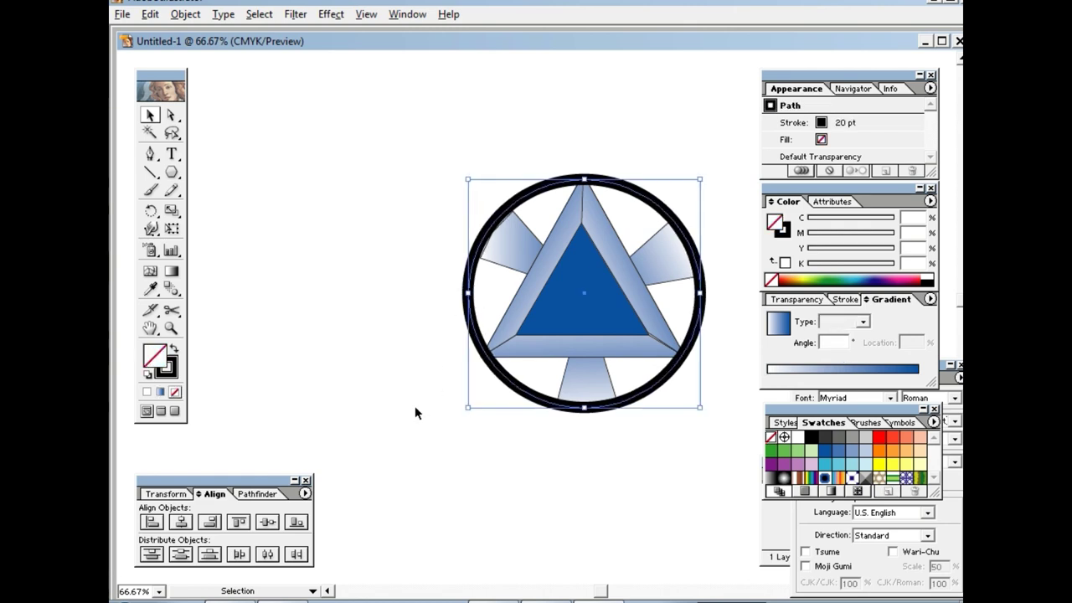
{"action": "left_click", "coordinate": [327, 350]}
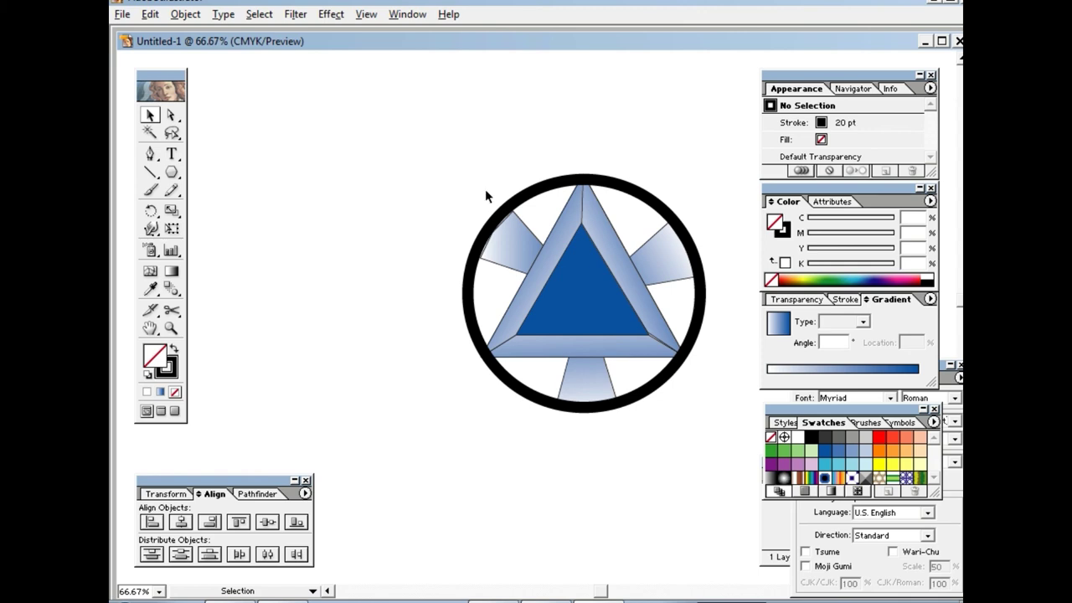